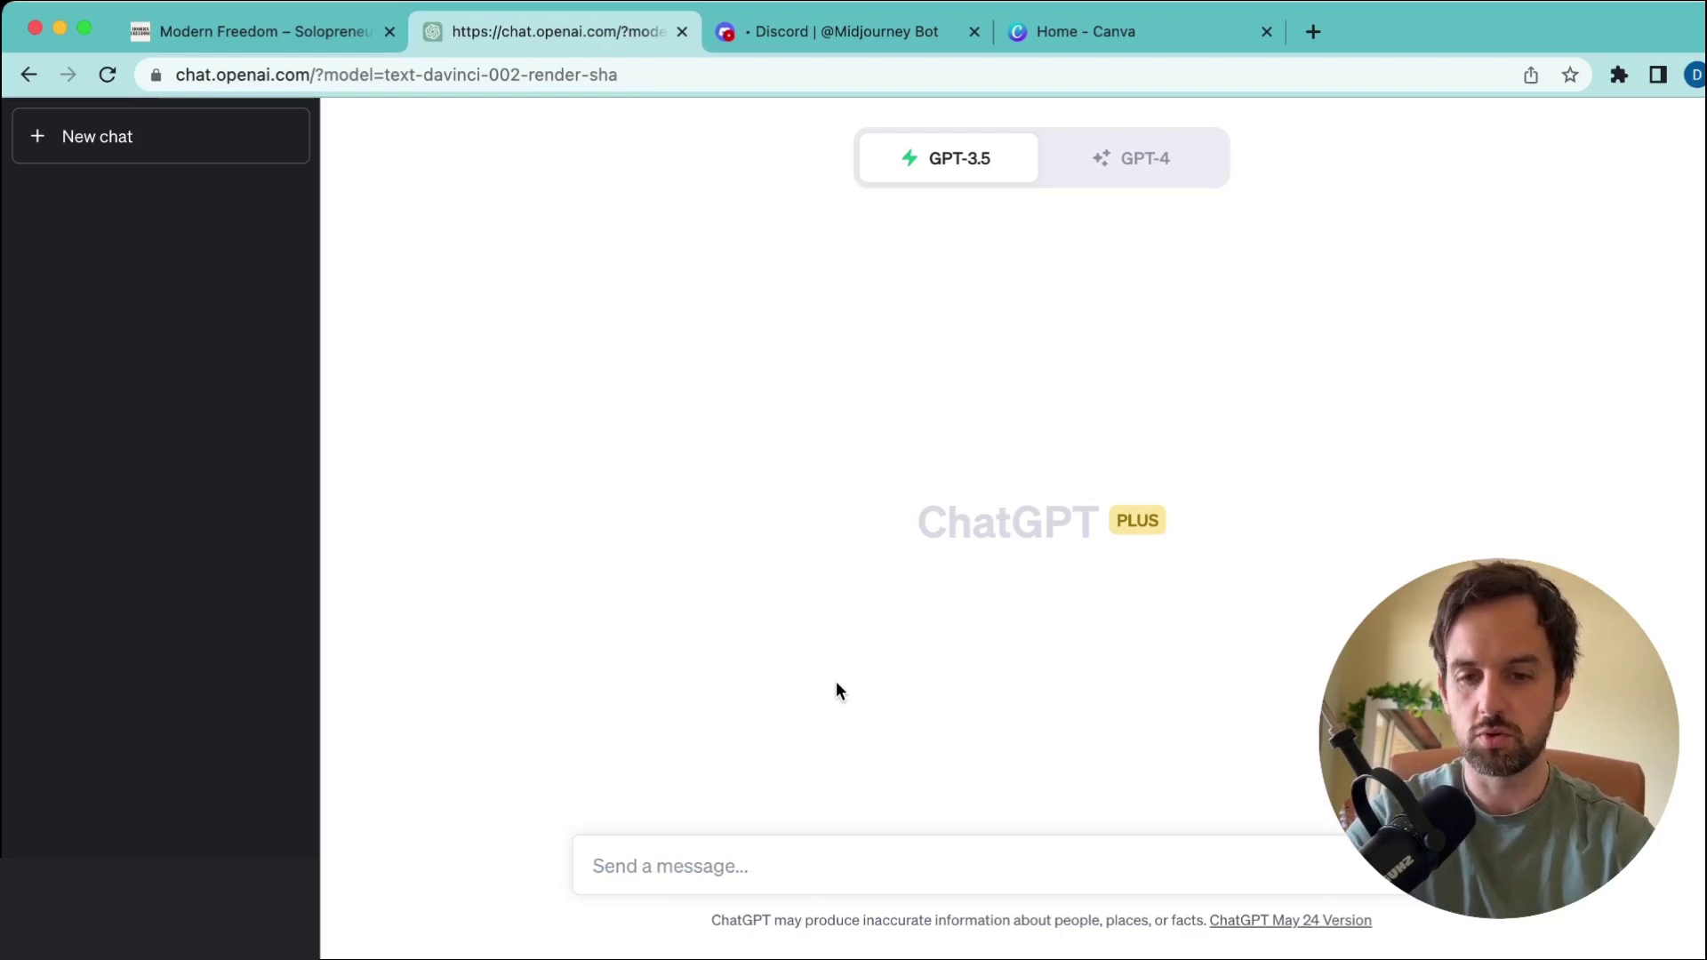
- Ask ChatGPT for a bicycle shop logo prompt on a plain background
{"action": "key", "text": "super+v"}
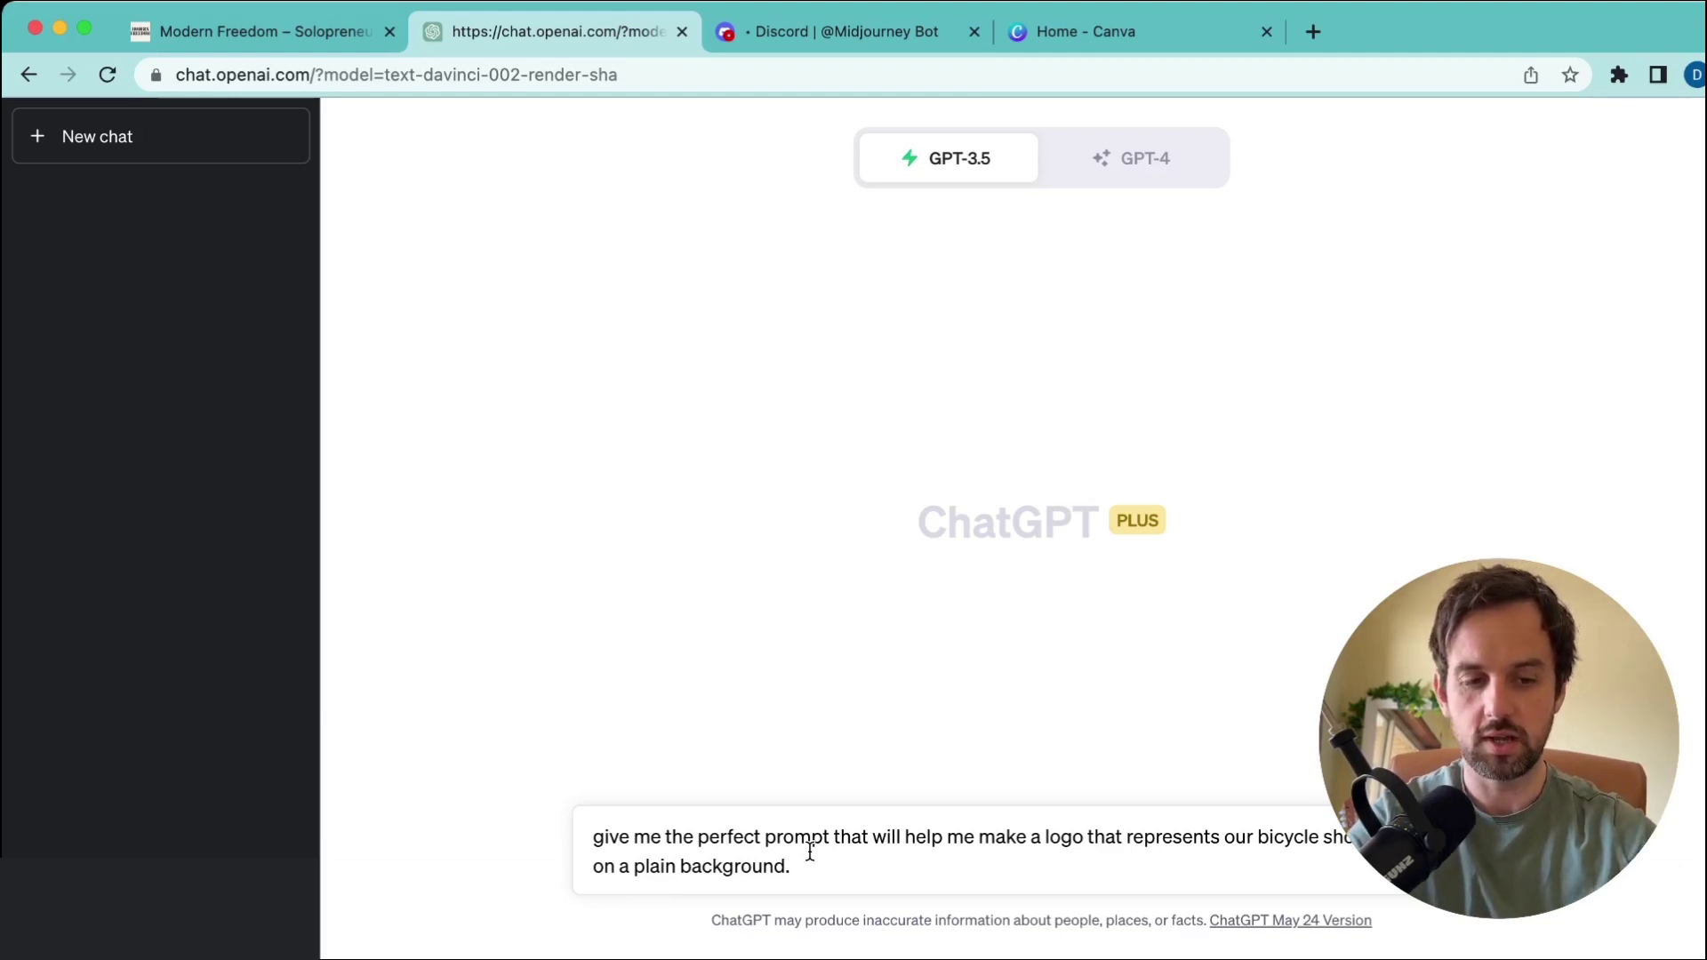
{"action": "key", "text": "Return"}
- Copy the generated prompt and submit it to Midjourney with /imagine
{"action": "left_click_drag", "start_coordinate": [643, 333], "coordinate": [659, 500]}
{"action": "key", "text": "super+c"}
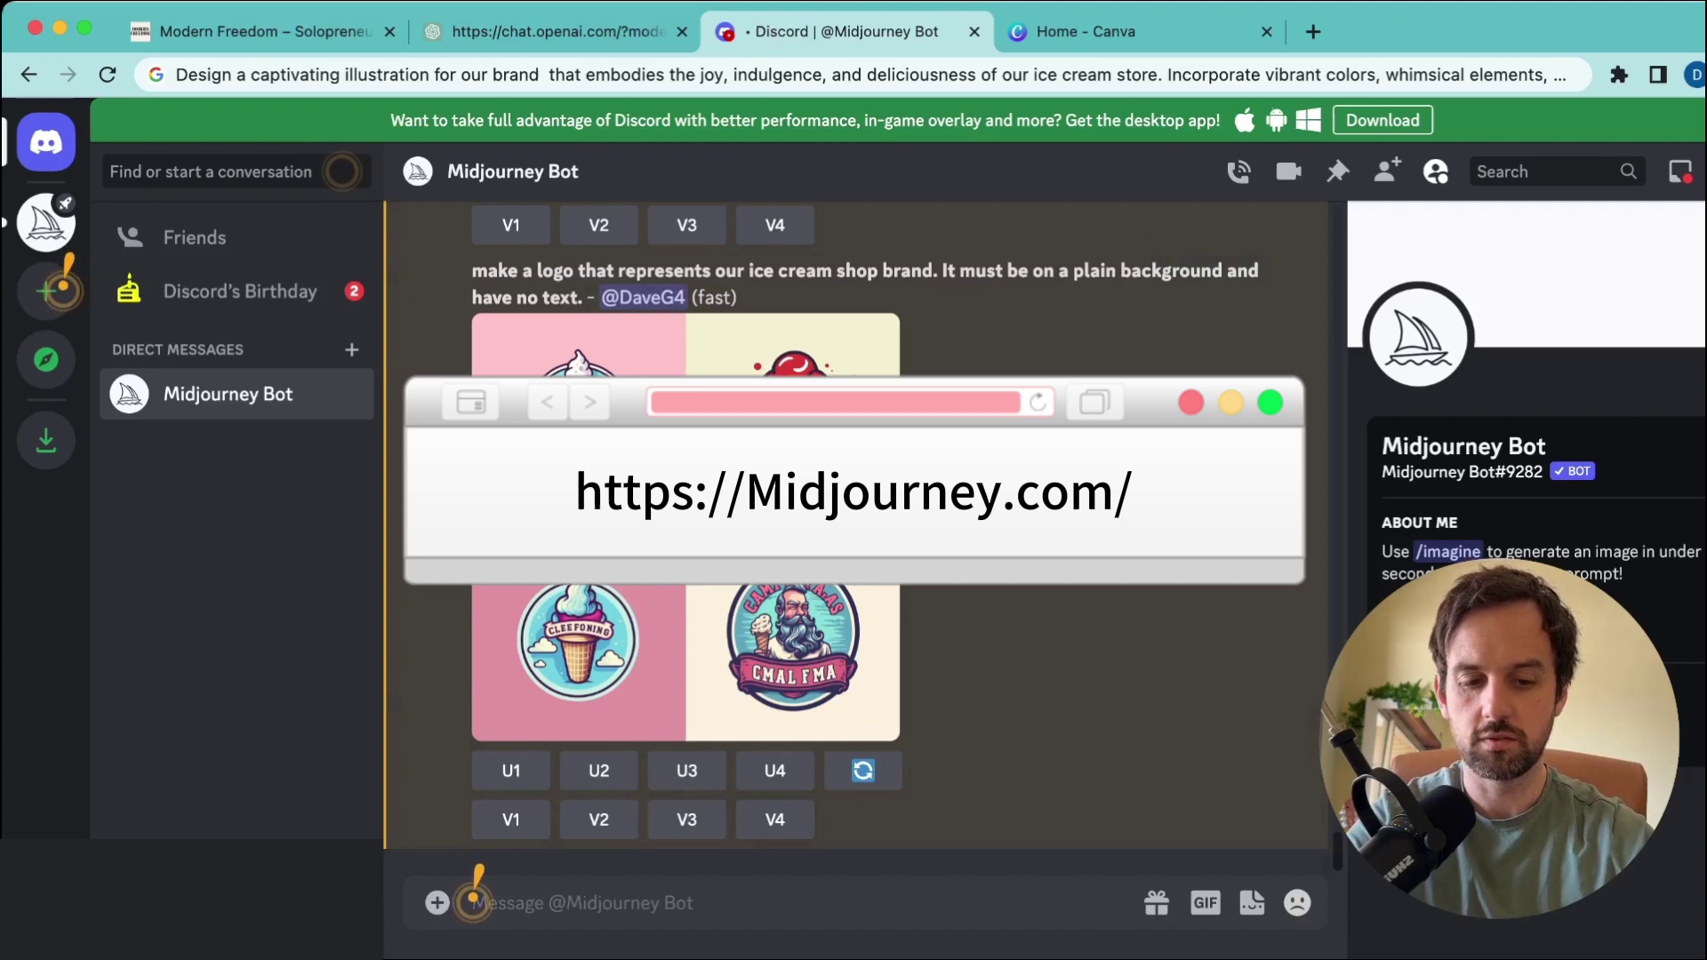
{"action": "type", "text": "/imag"}
{"action": "key", "text": "Tab"}
{"action": "key", "text": "super+v"}
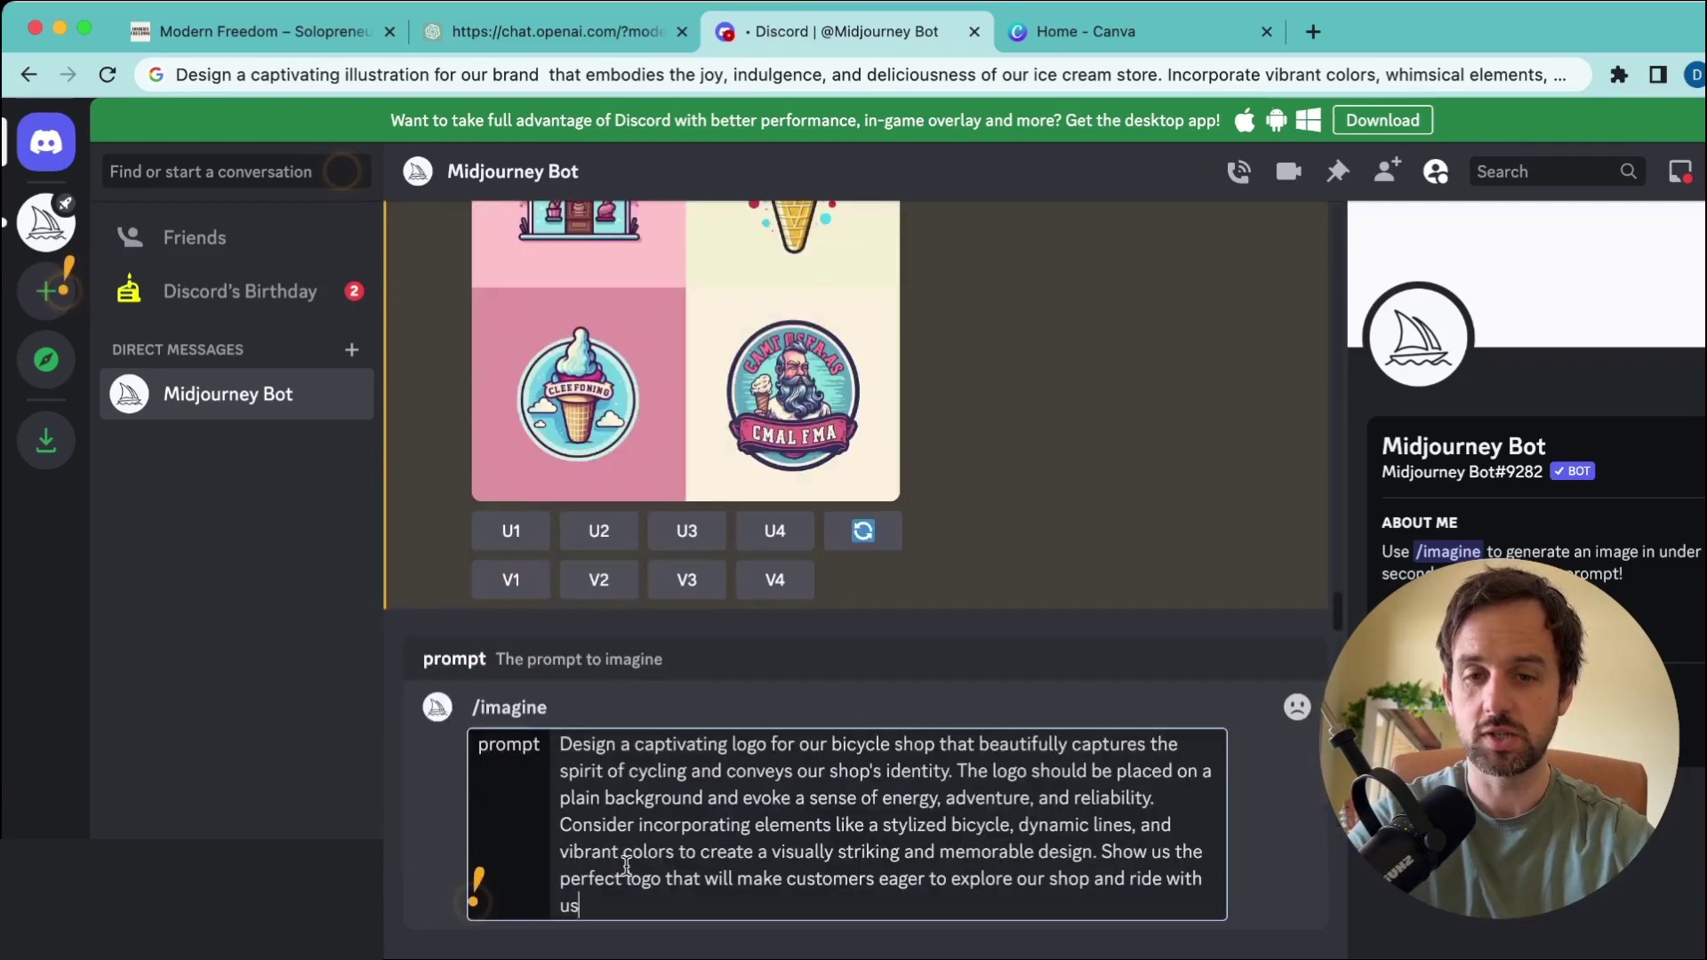
{"action": "key", "text": "Return"}
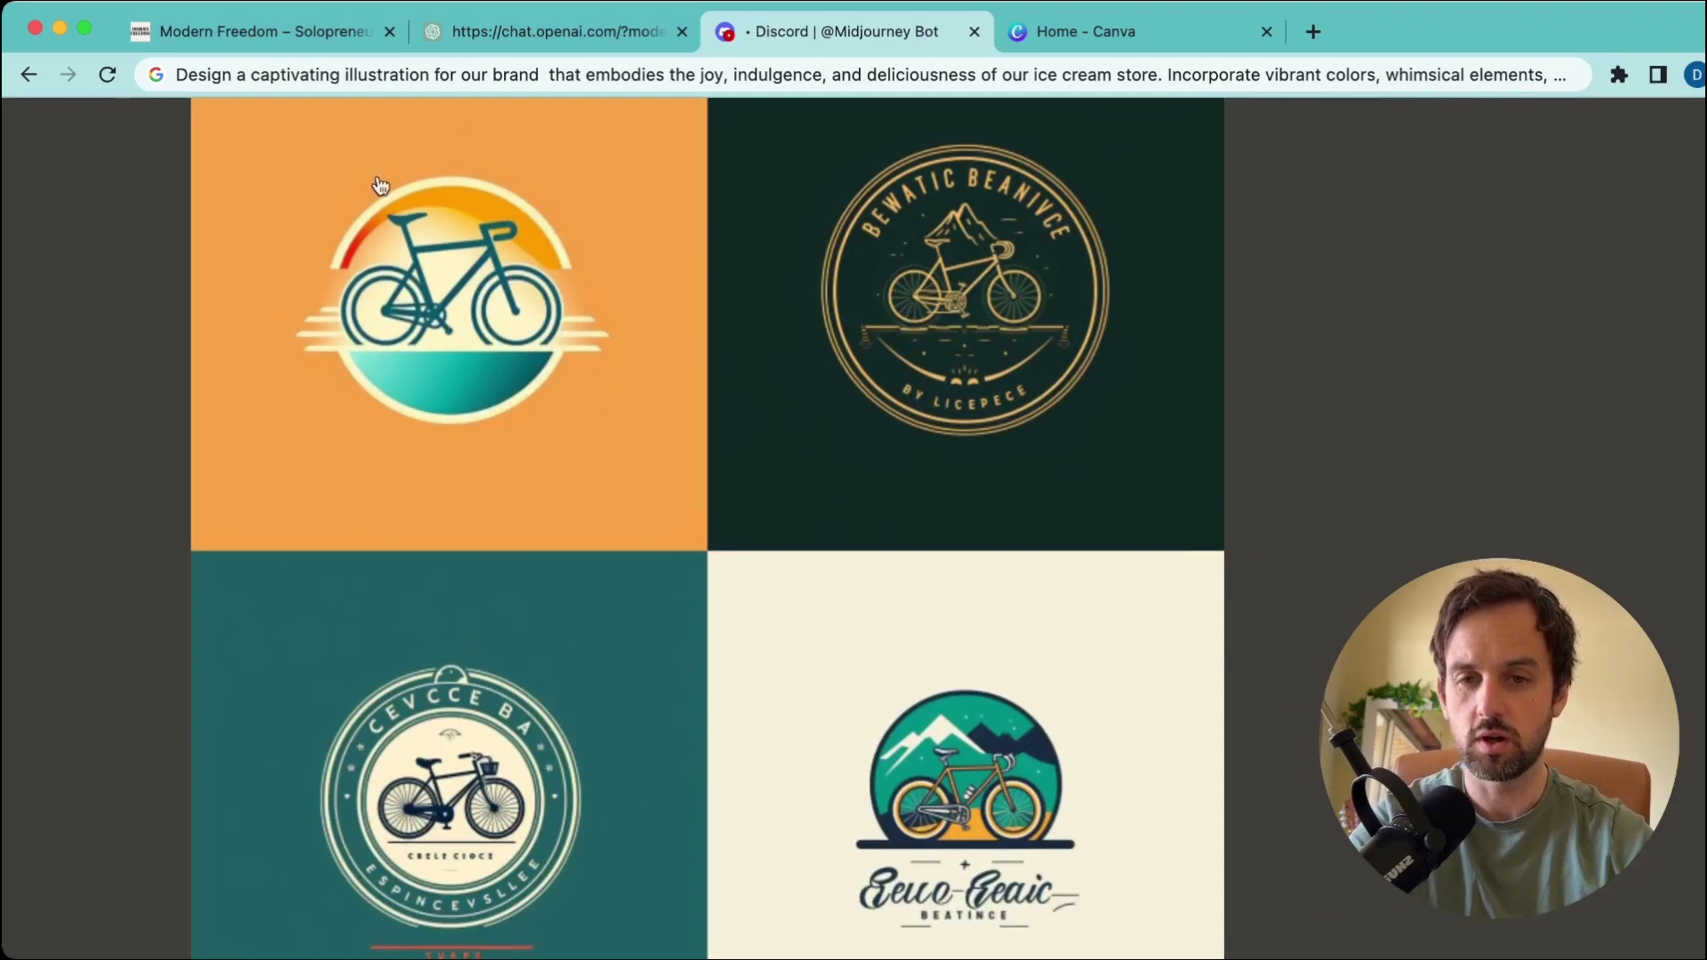
{"action": "scroll", "coordinate": [951, 777], "scroll_direction": "down", "scroll_amount": 1}
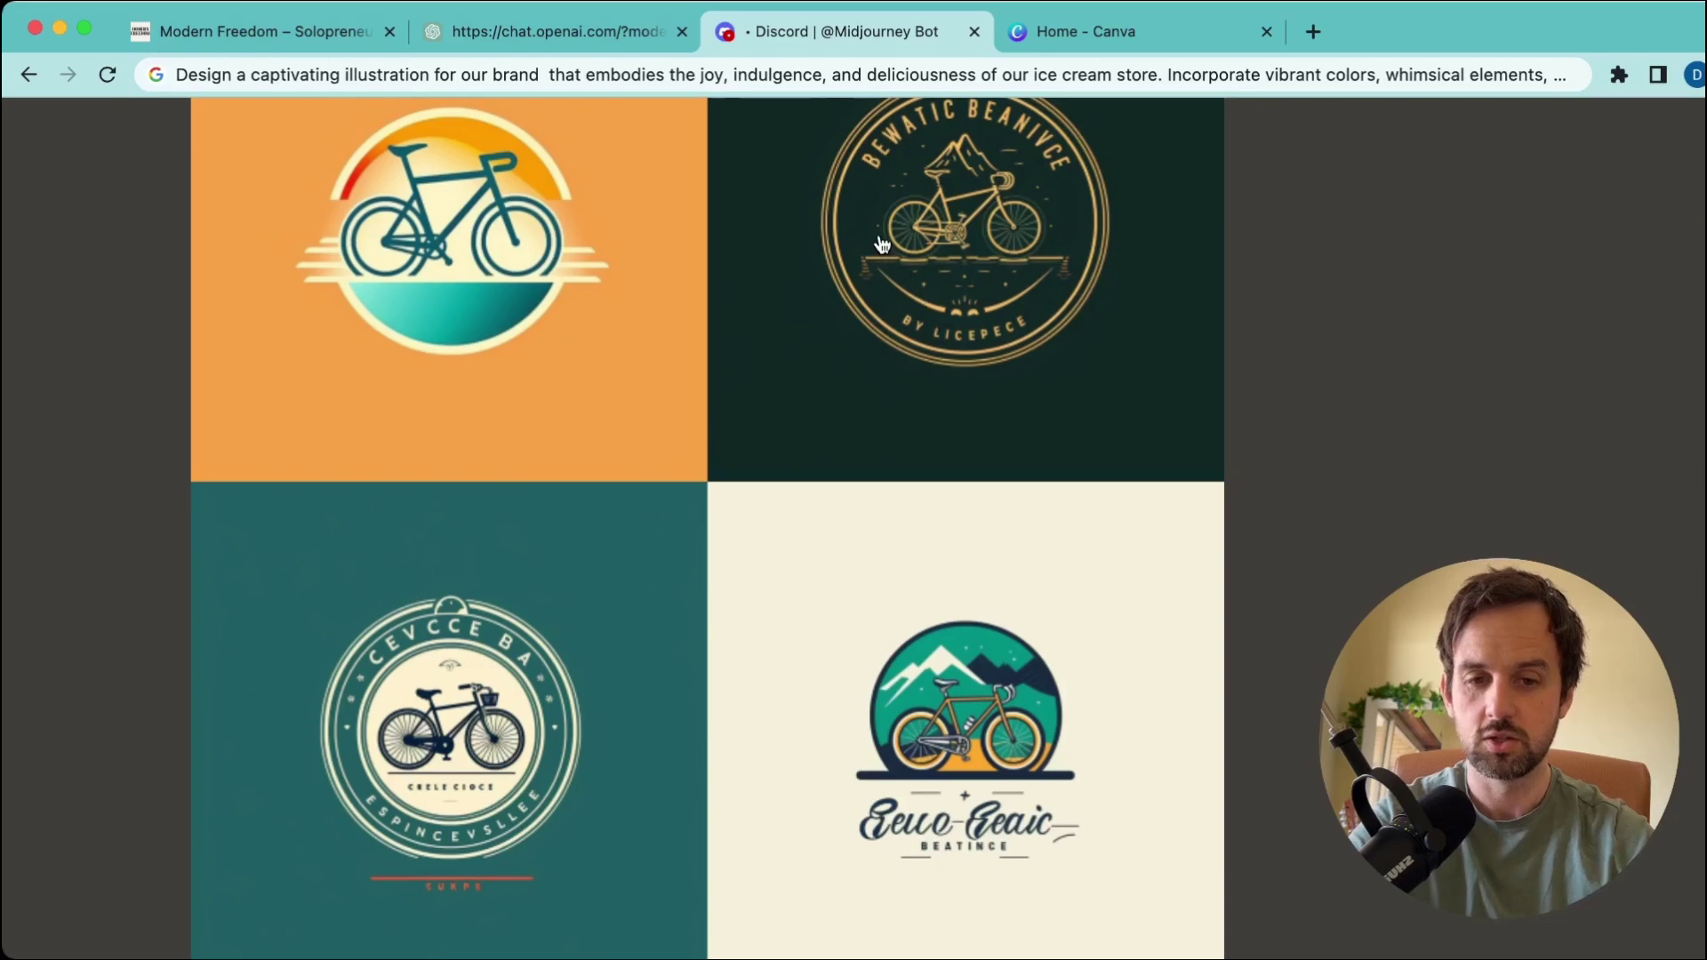
{"action": "scroll", "coordinate": [882, 245], "scroll_direction": "down", "scroll_amount": 3}
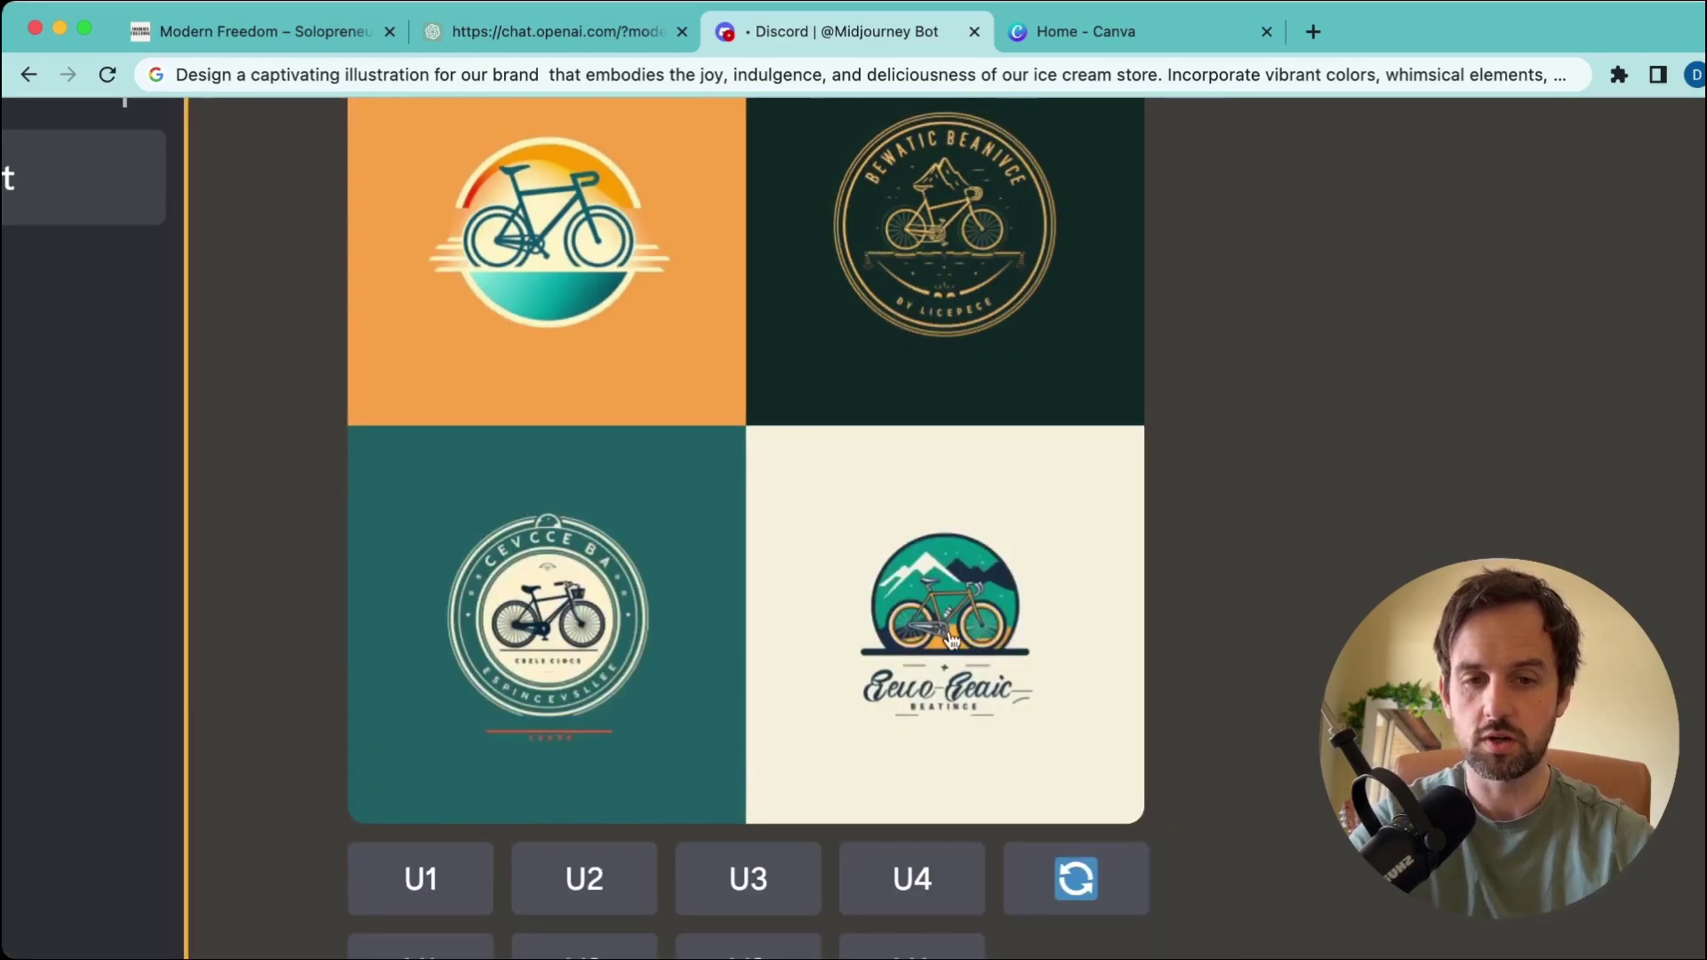
{"action": "scroll", "coordinate": [951, 640], "scroll_direction": "down", "scroll_amount": 5}
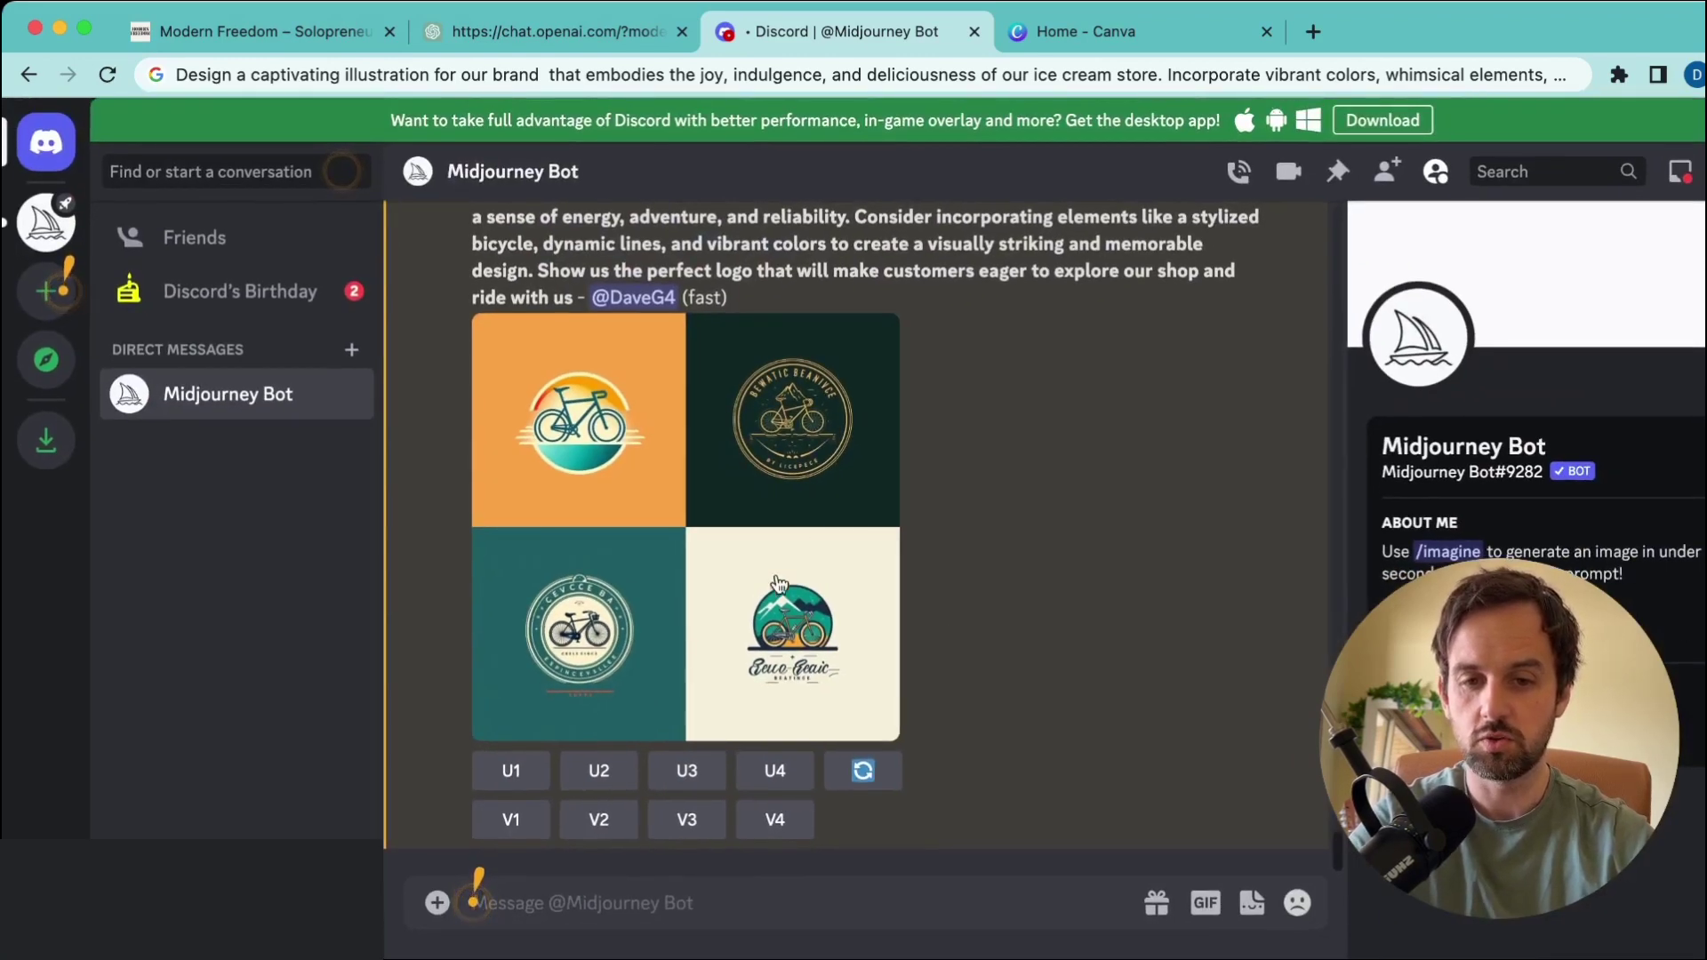
- Upscale logo #4, the bicycle before teal mountains, and preview it enlarged
{"action": "left_click", "coordinate": [776, 774]}
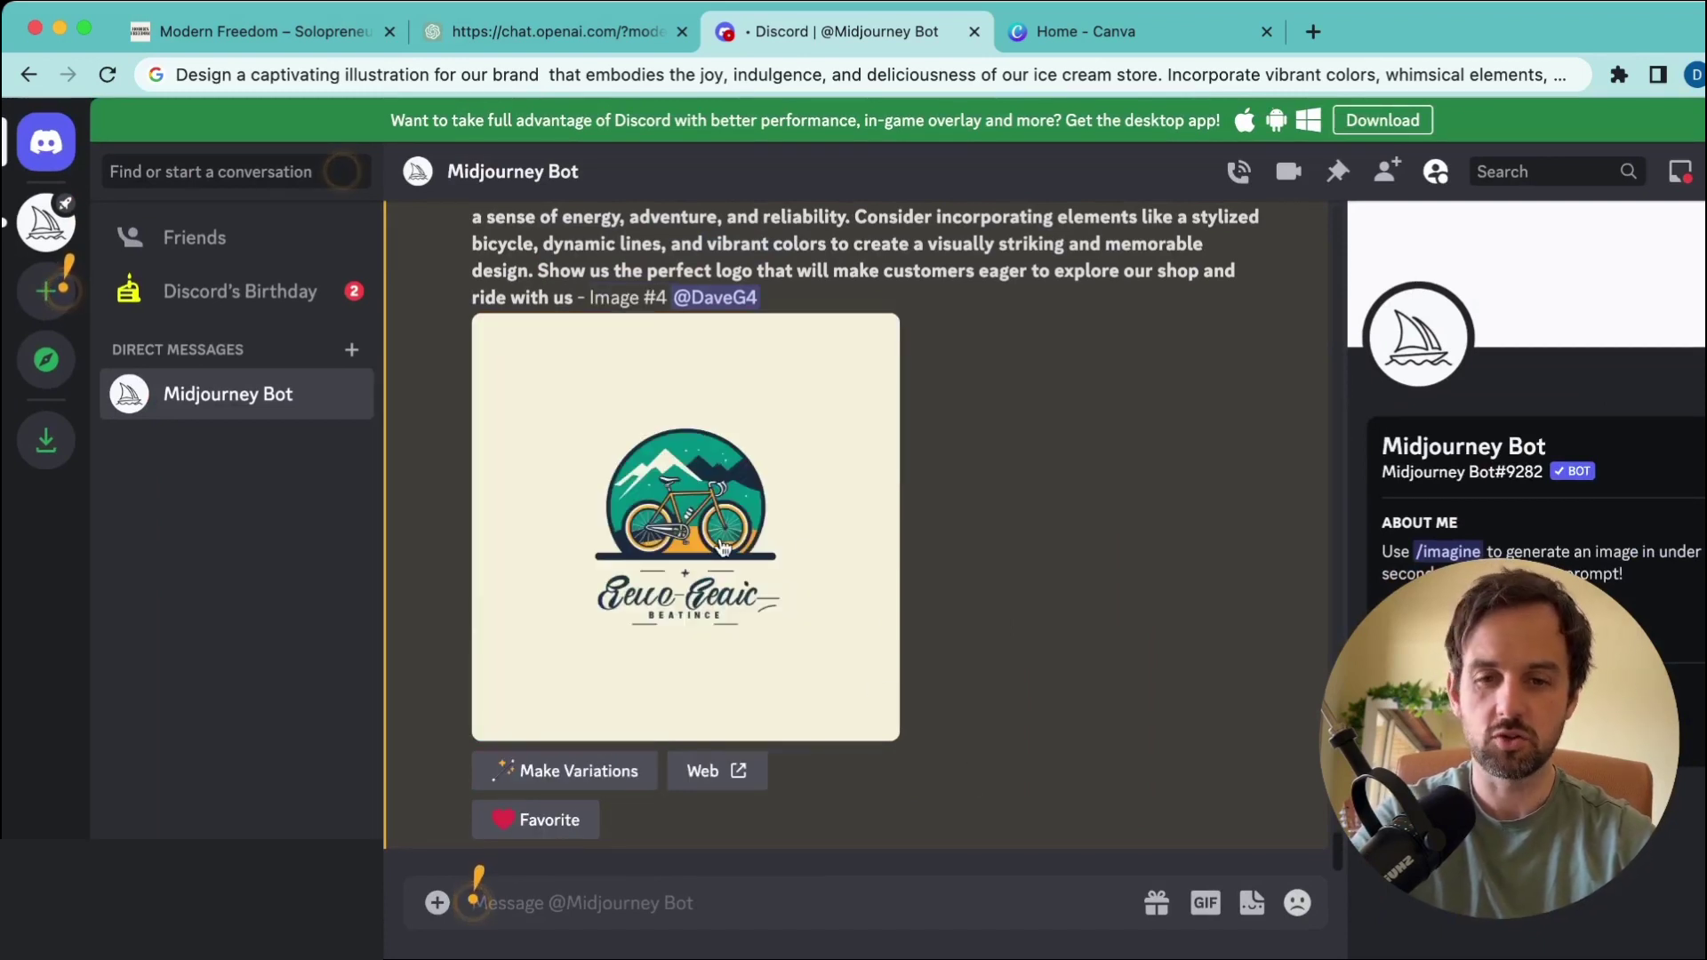
{"action": "left_click", "coordinate": [672, 511]}
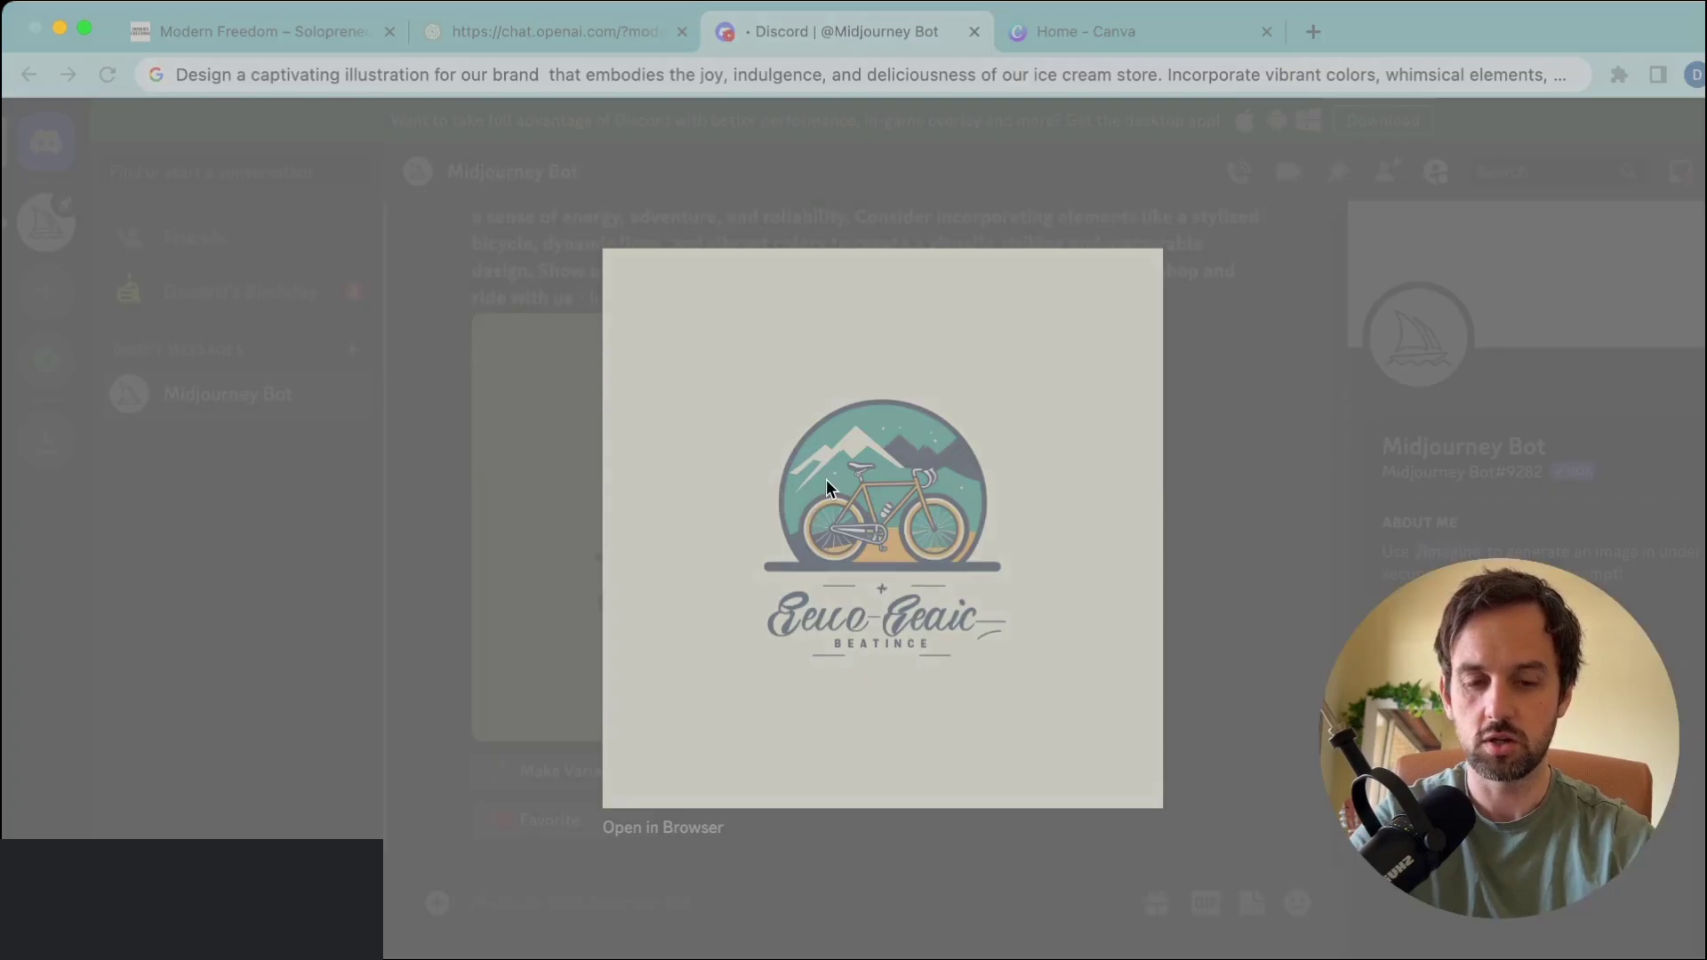
{"action": "key", "text": "Escape"}
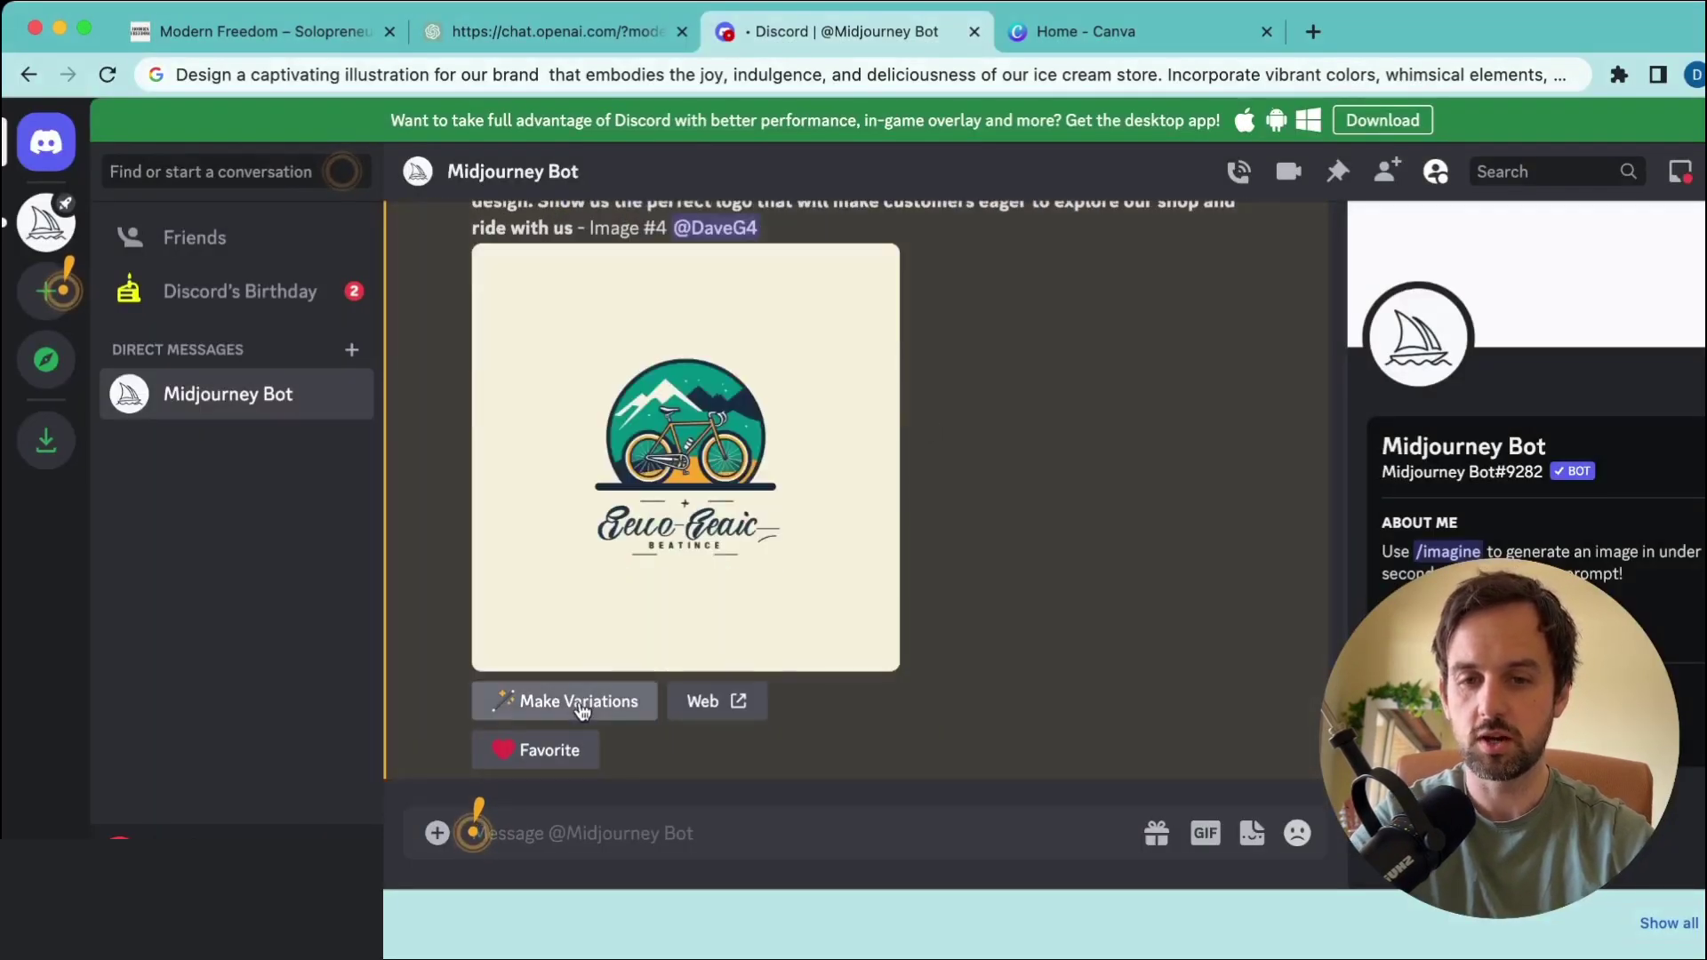
- Request V1 variations of the orange-sunset bicycle logo and review the new grid
{"action": "scroll", "coordinate": [551, 703], "scroll_direction": "up", "scroll_amount": 6}
{"action": "scroll", "coordinate": [578, 707], "scroll_direction": "up", "scroll_amount": 2}
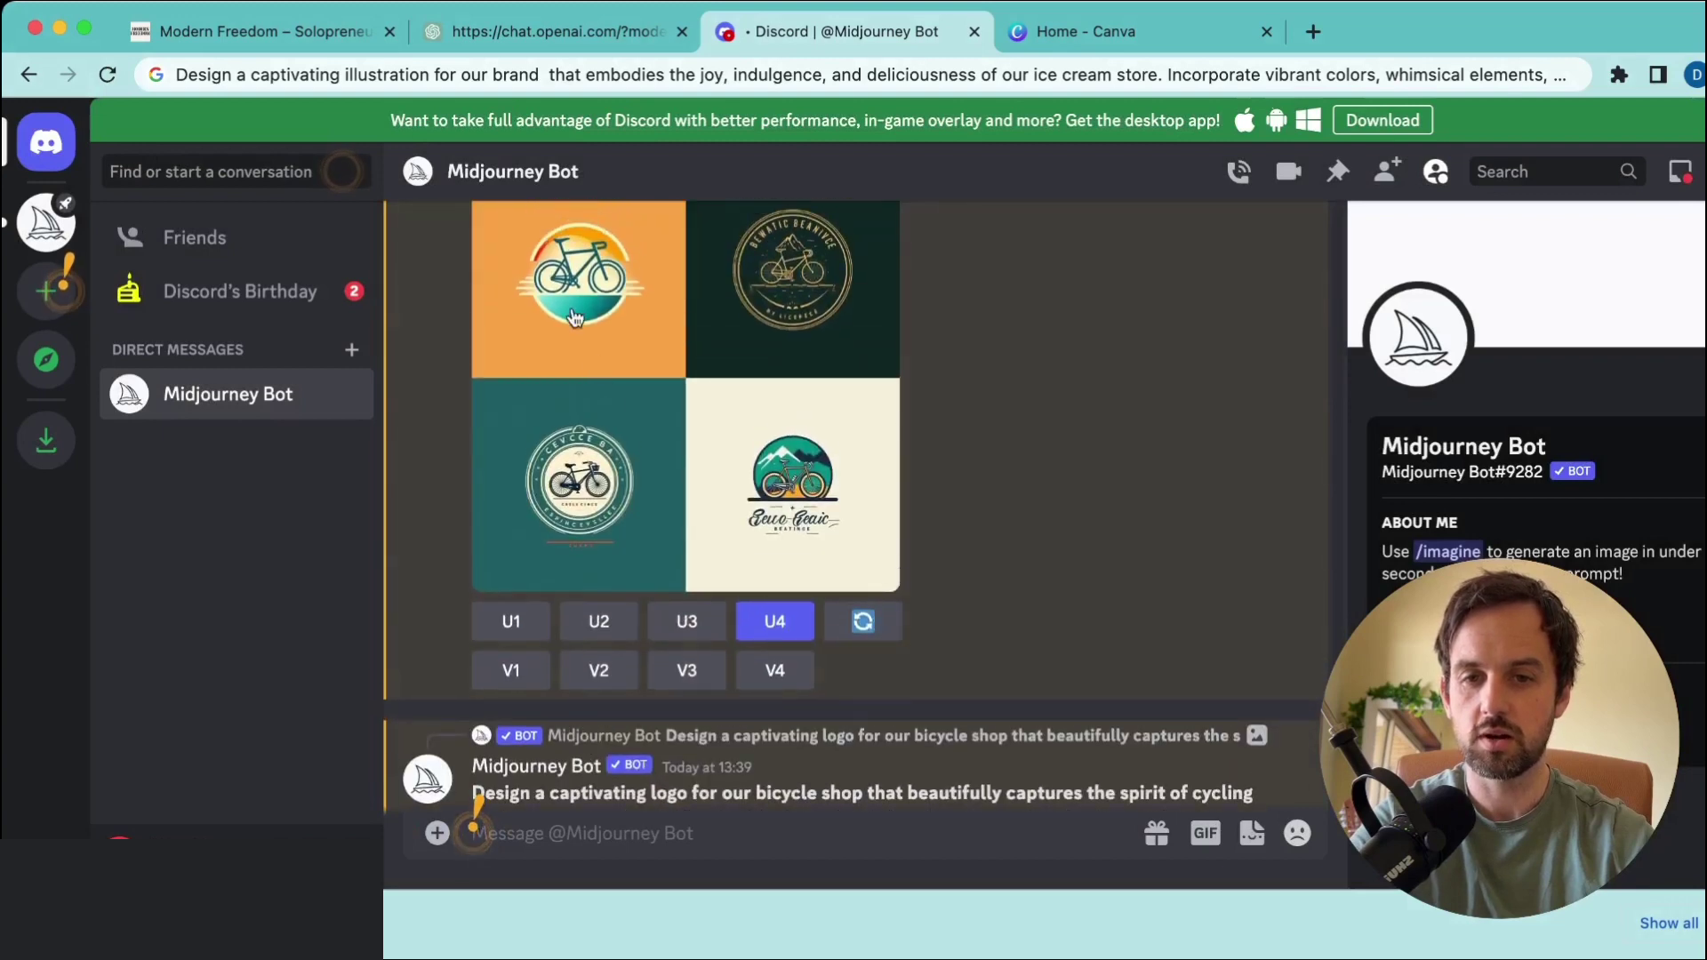
{"action": "scroll", "coordinate": [569, 311], "scroll_direction": "up", "scroll_amount": 2}
{"action": "scroll", "coordinate": [569, 306], "scroll_direction": "down", "scroll_amount": 1}
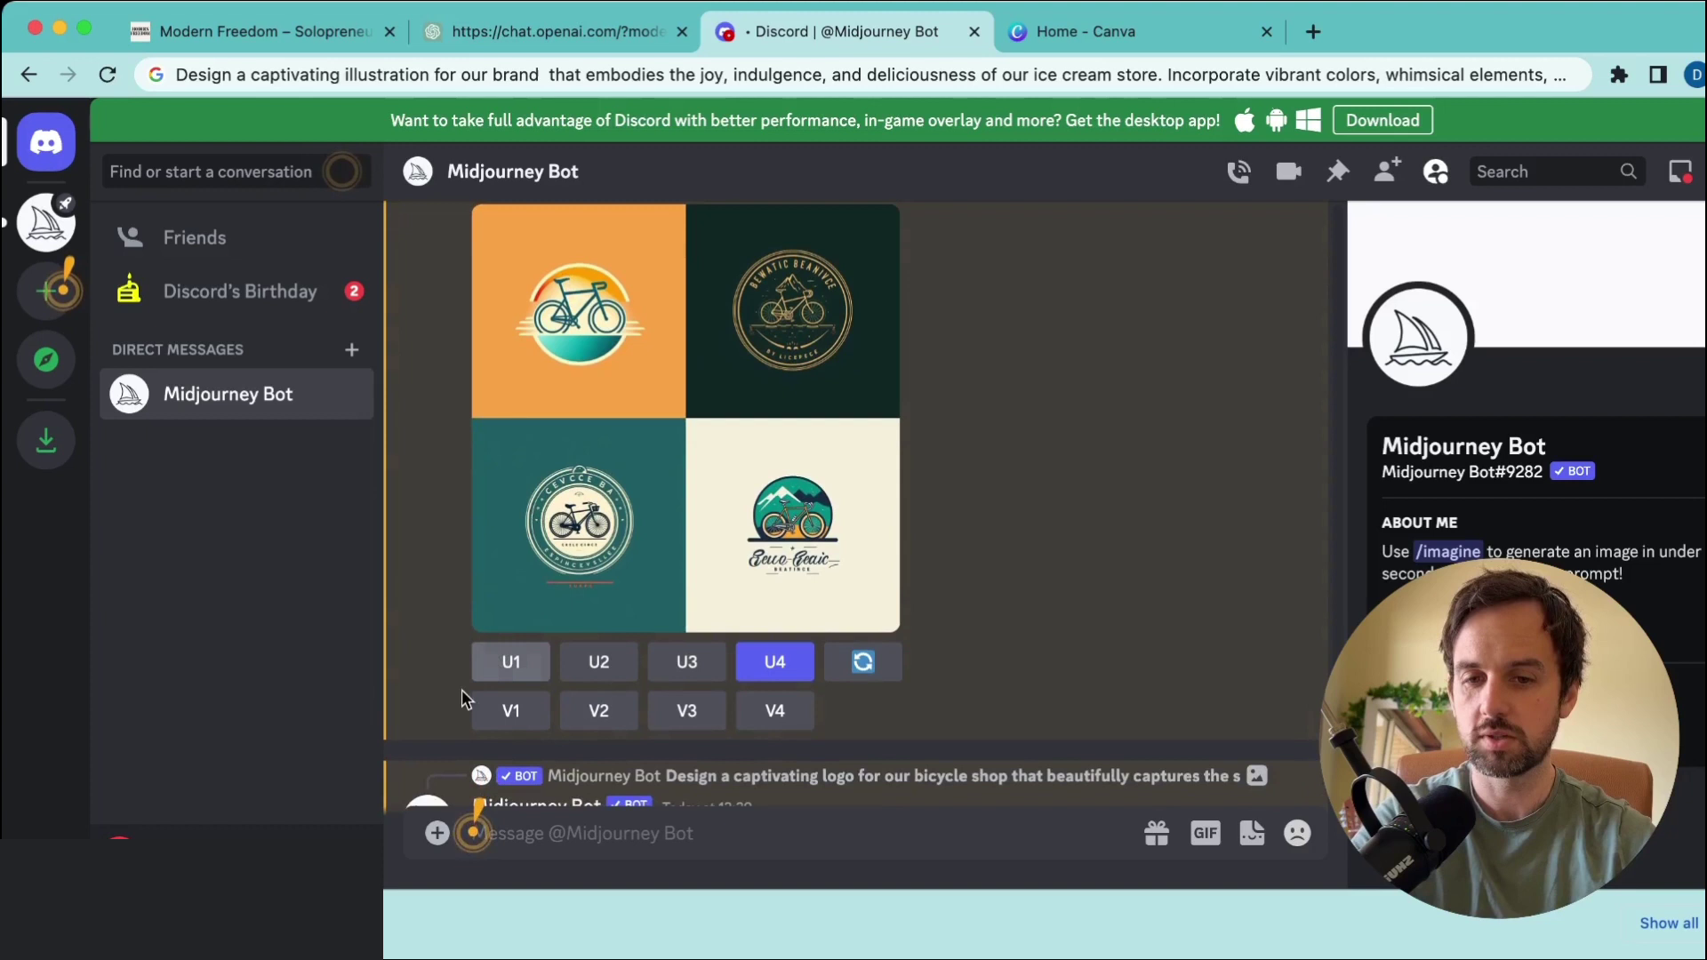
{"action": "left_click", "coordinate": [511, 711]}
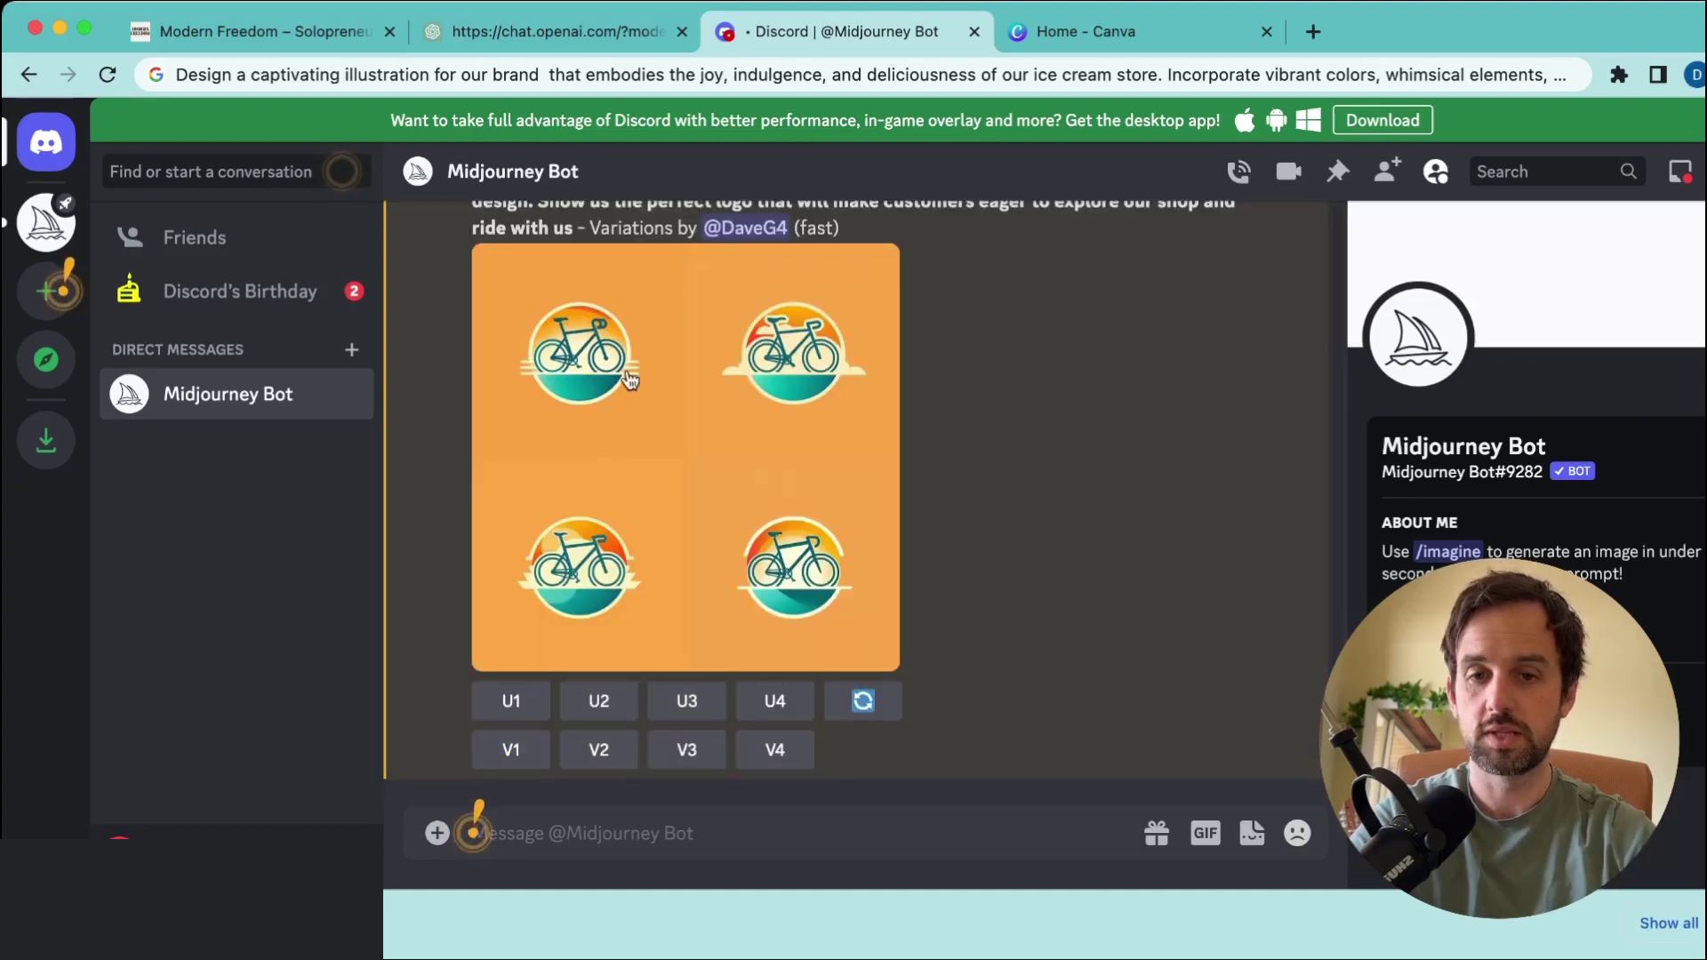
{"action": "scroll", "coordinate": [625, 391], "scroll_direction": "up", "scroll_amount": 5}
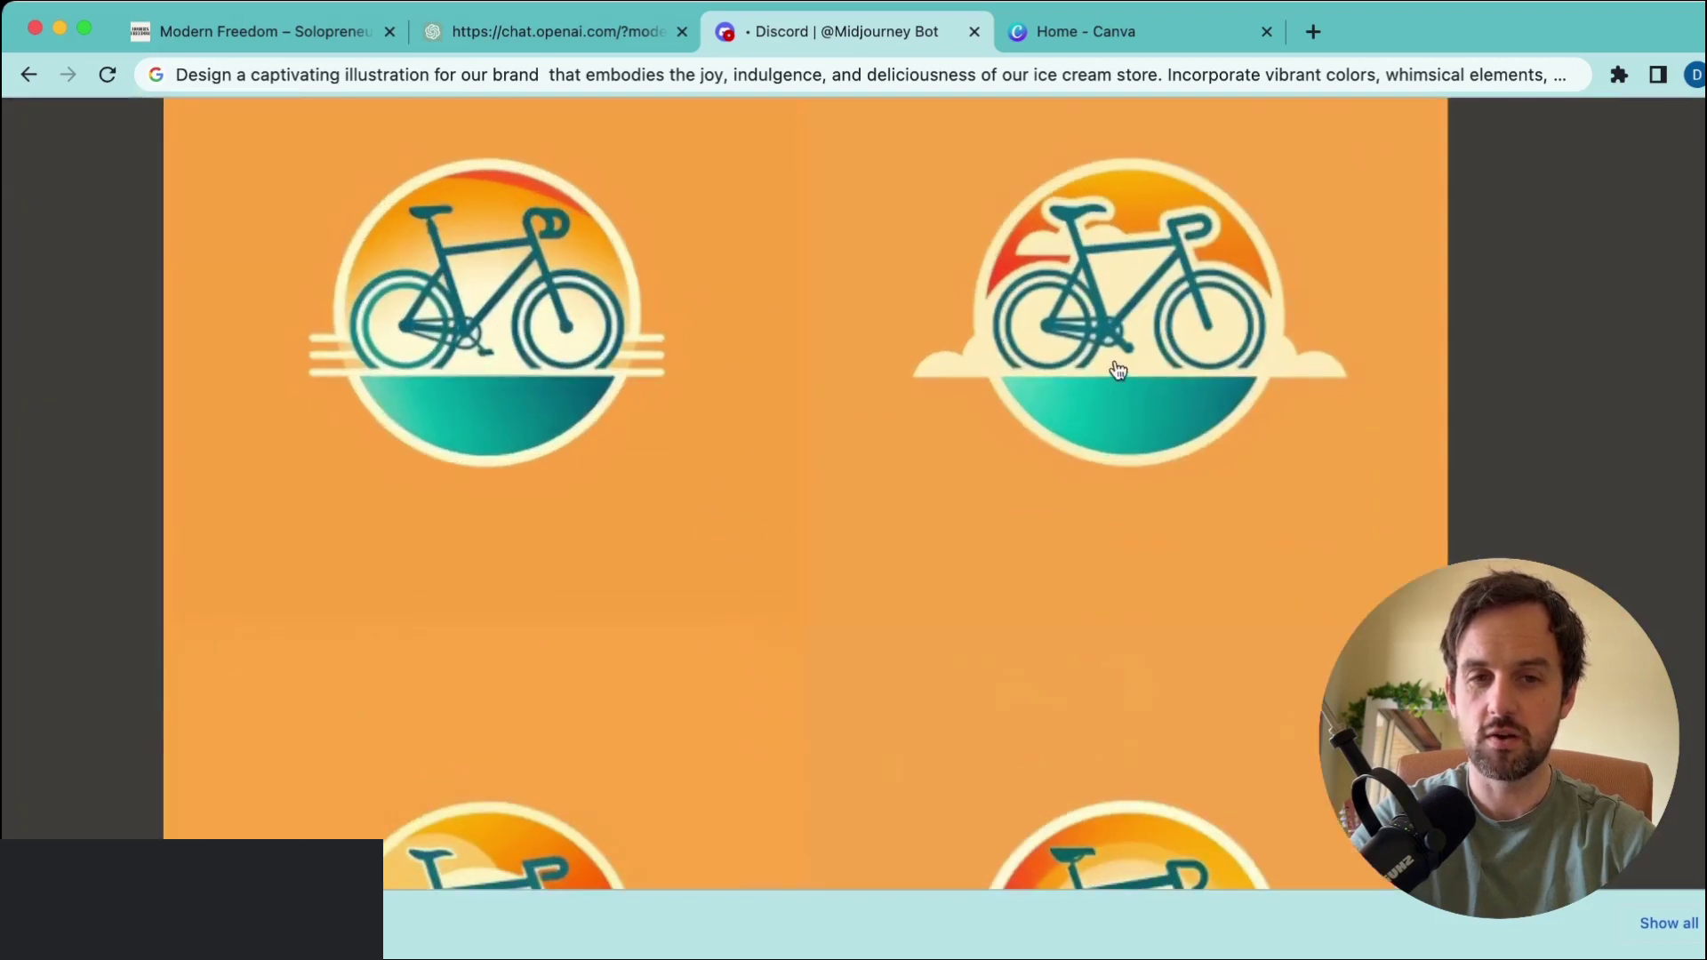
{"action": "scroll", "coordinate": [691, 479], "scroll_direction": "down", "scroll_amount": 1}
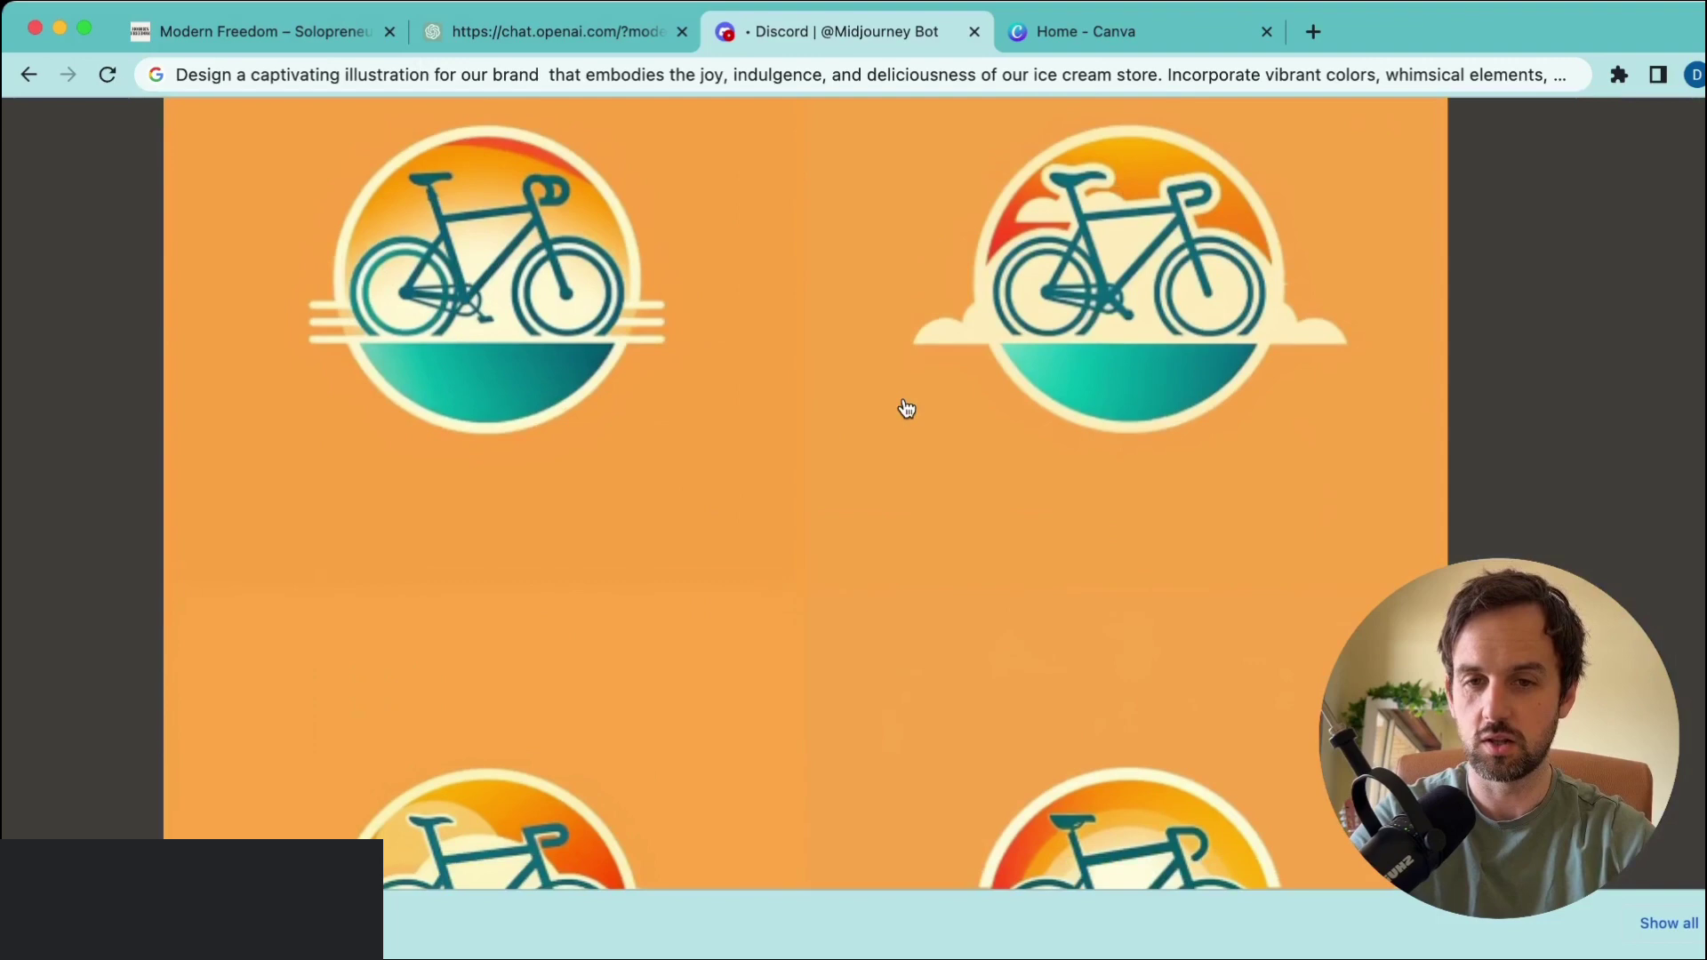
{"action": "scroll", "coordinate": [906, 408], "scroll_direction": "down", "scroll_amount": 6}
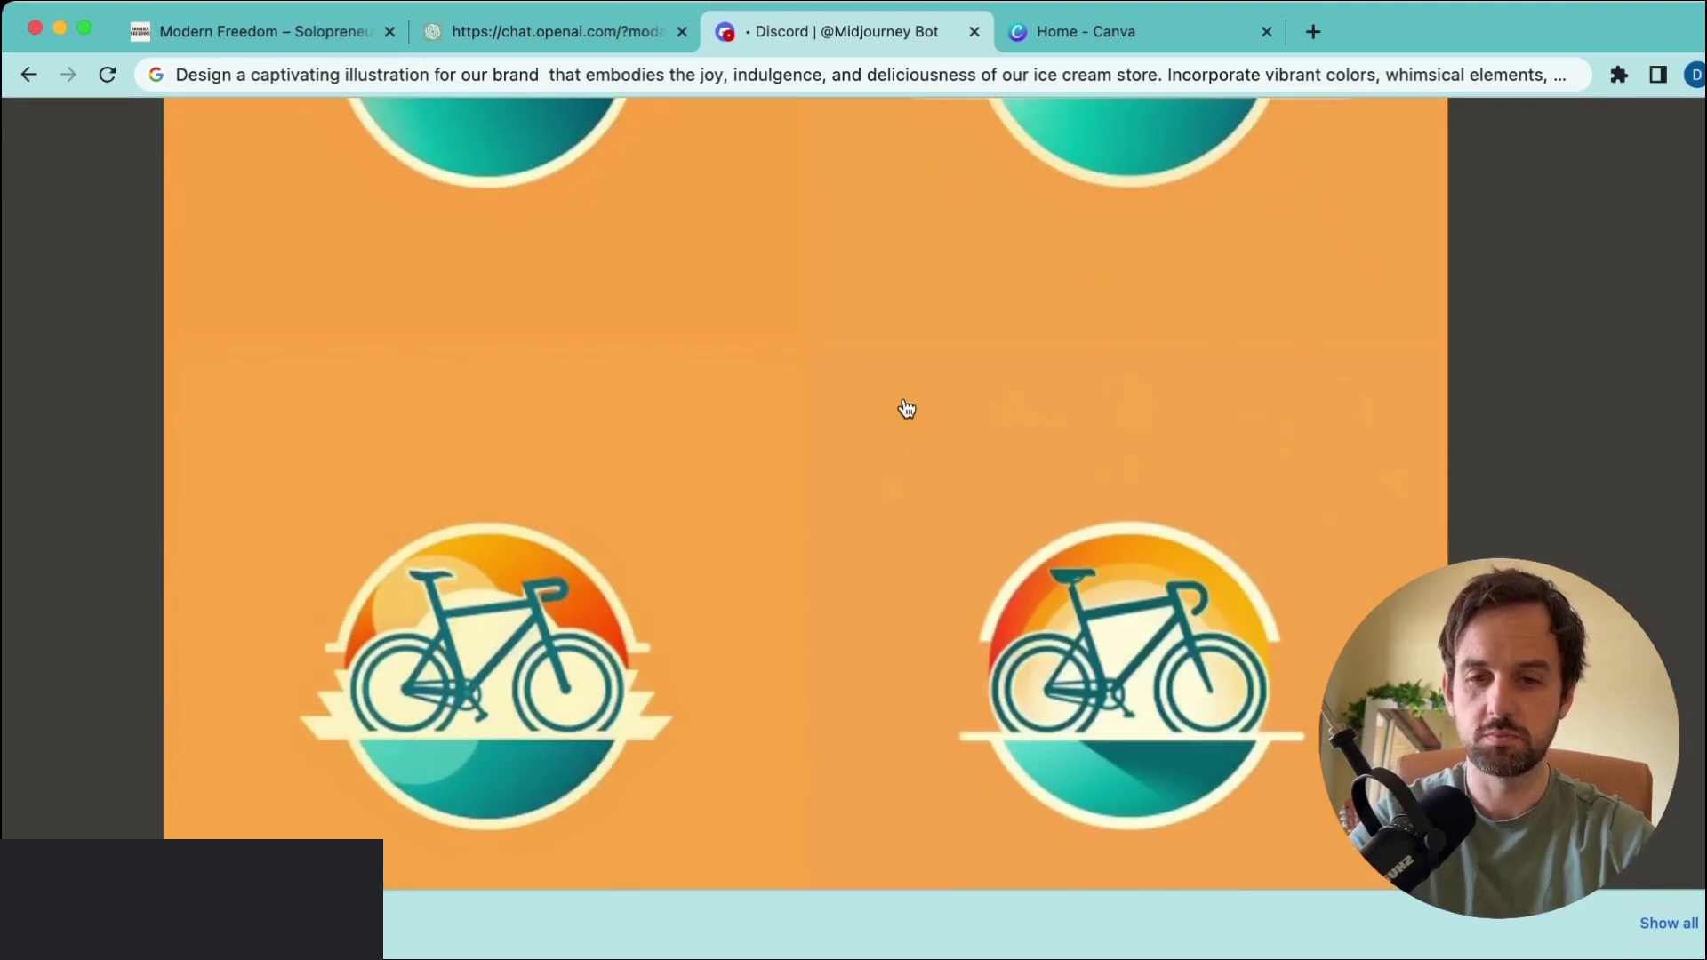
{"action": "scroll", "coordinate": [906, 408], "scroll_direction": "down", "scroll_amount": 5}
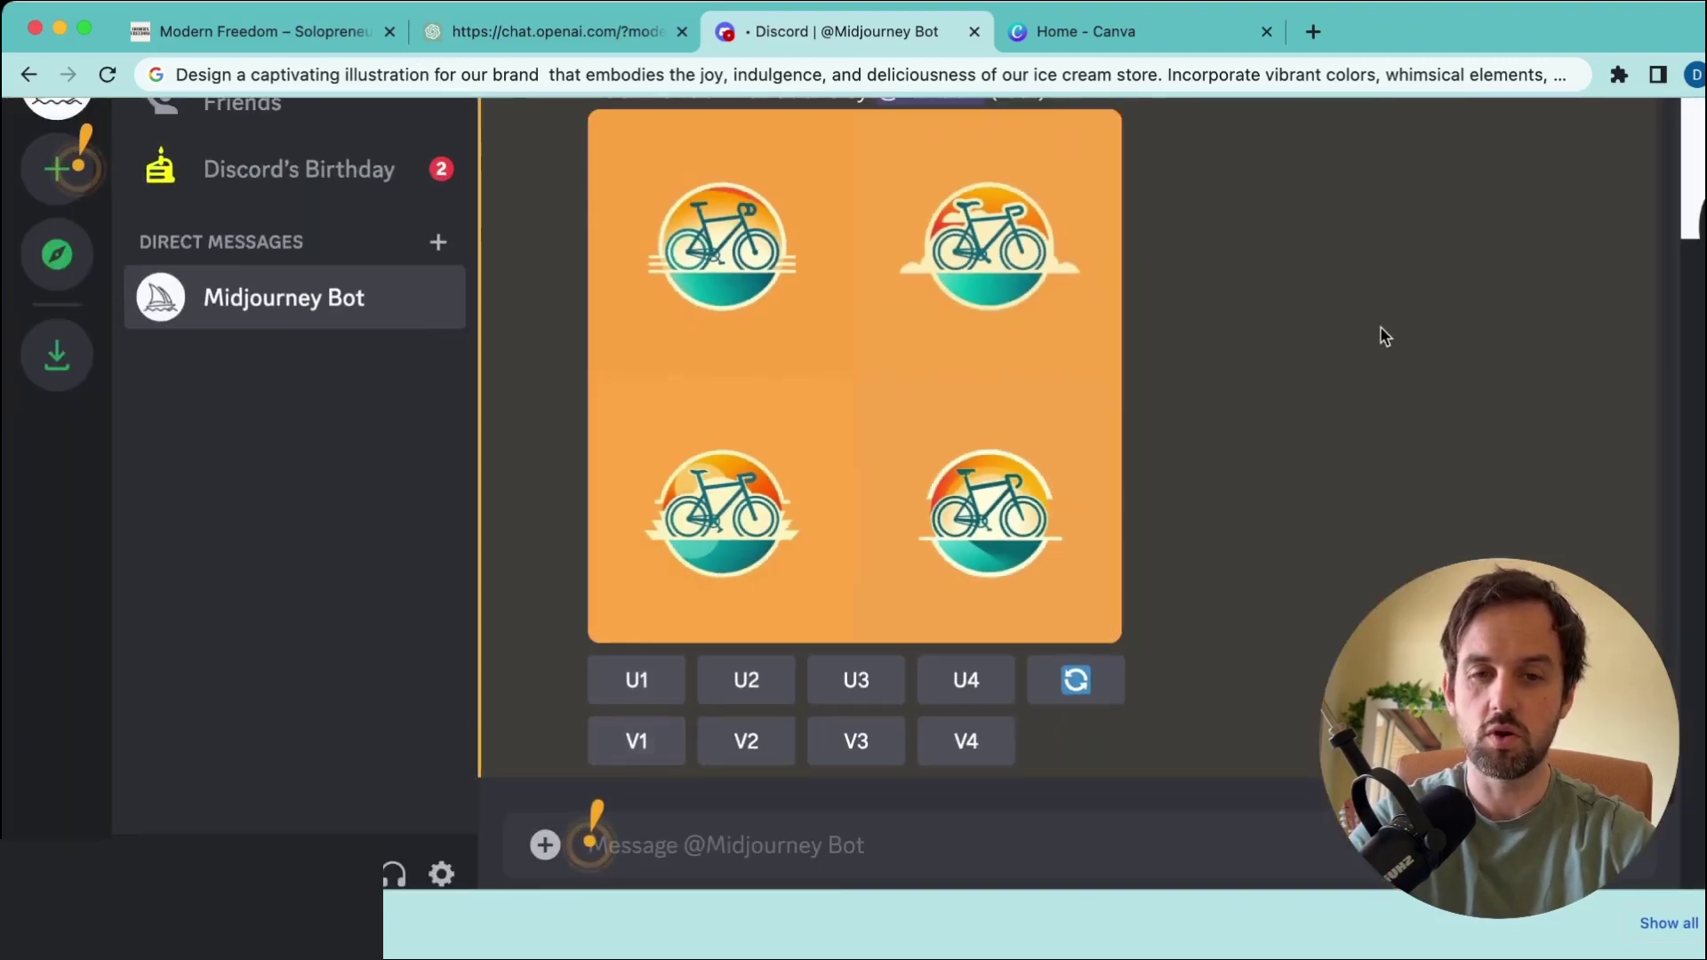
{"action": "scroll", "coordinate": [1385, 337], "scroll_direction": "down", "scroll_amount": 3}
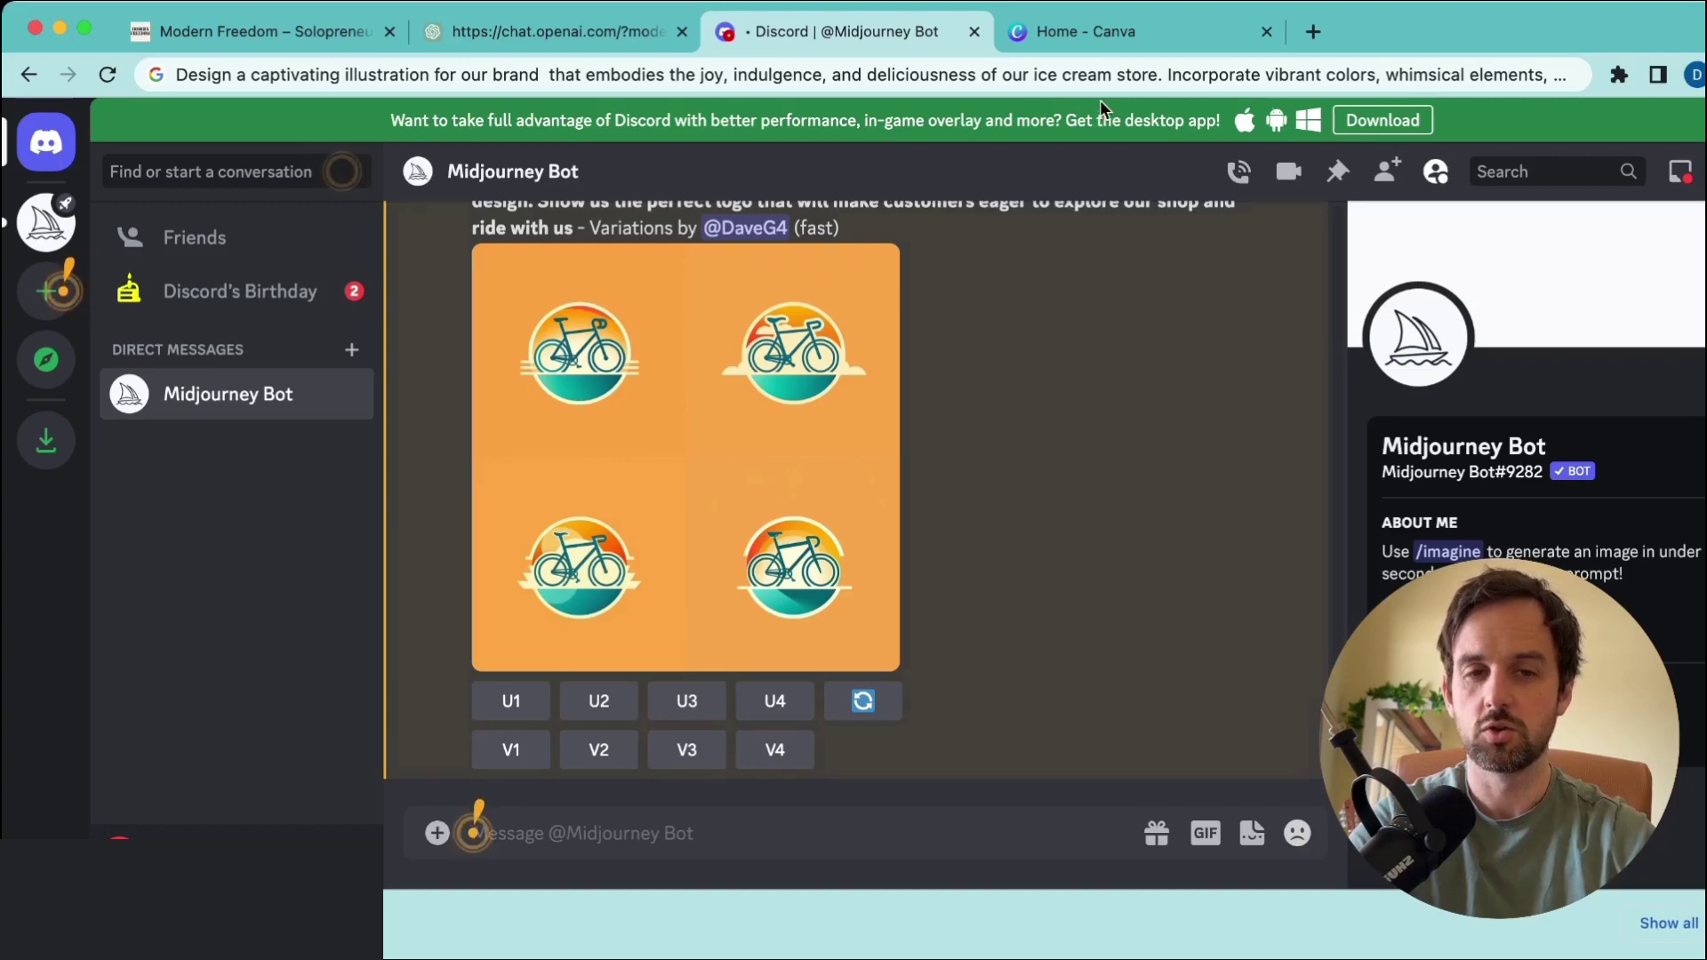
- Create a new blank Logo 500 × 500 px design in Canva
{"action": "left_click", "coordinate": [1103, 40]}
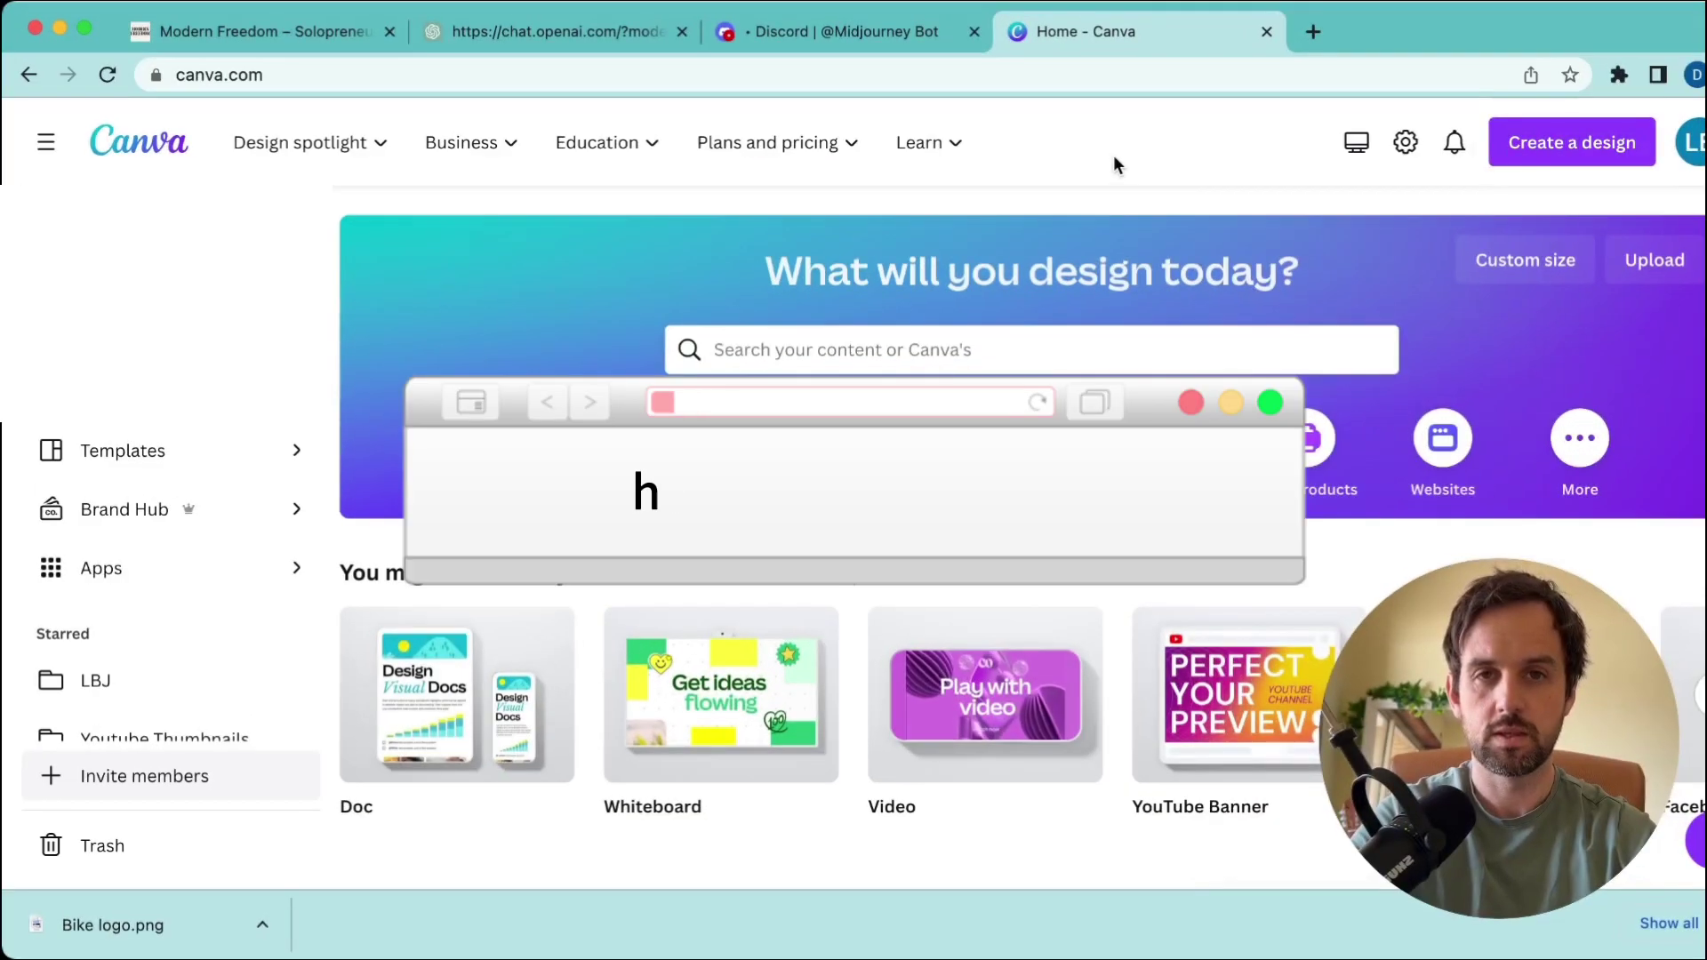
{"action": "left_click", "coordinate": [1572, 142]}
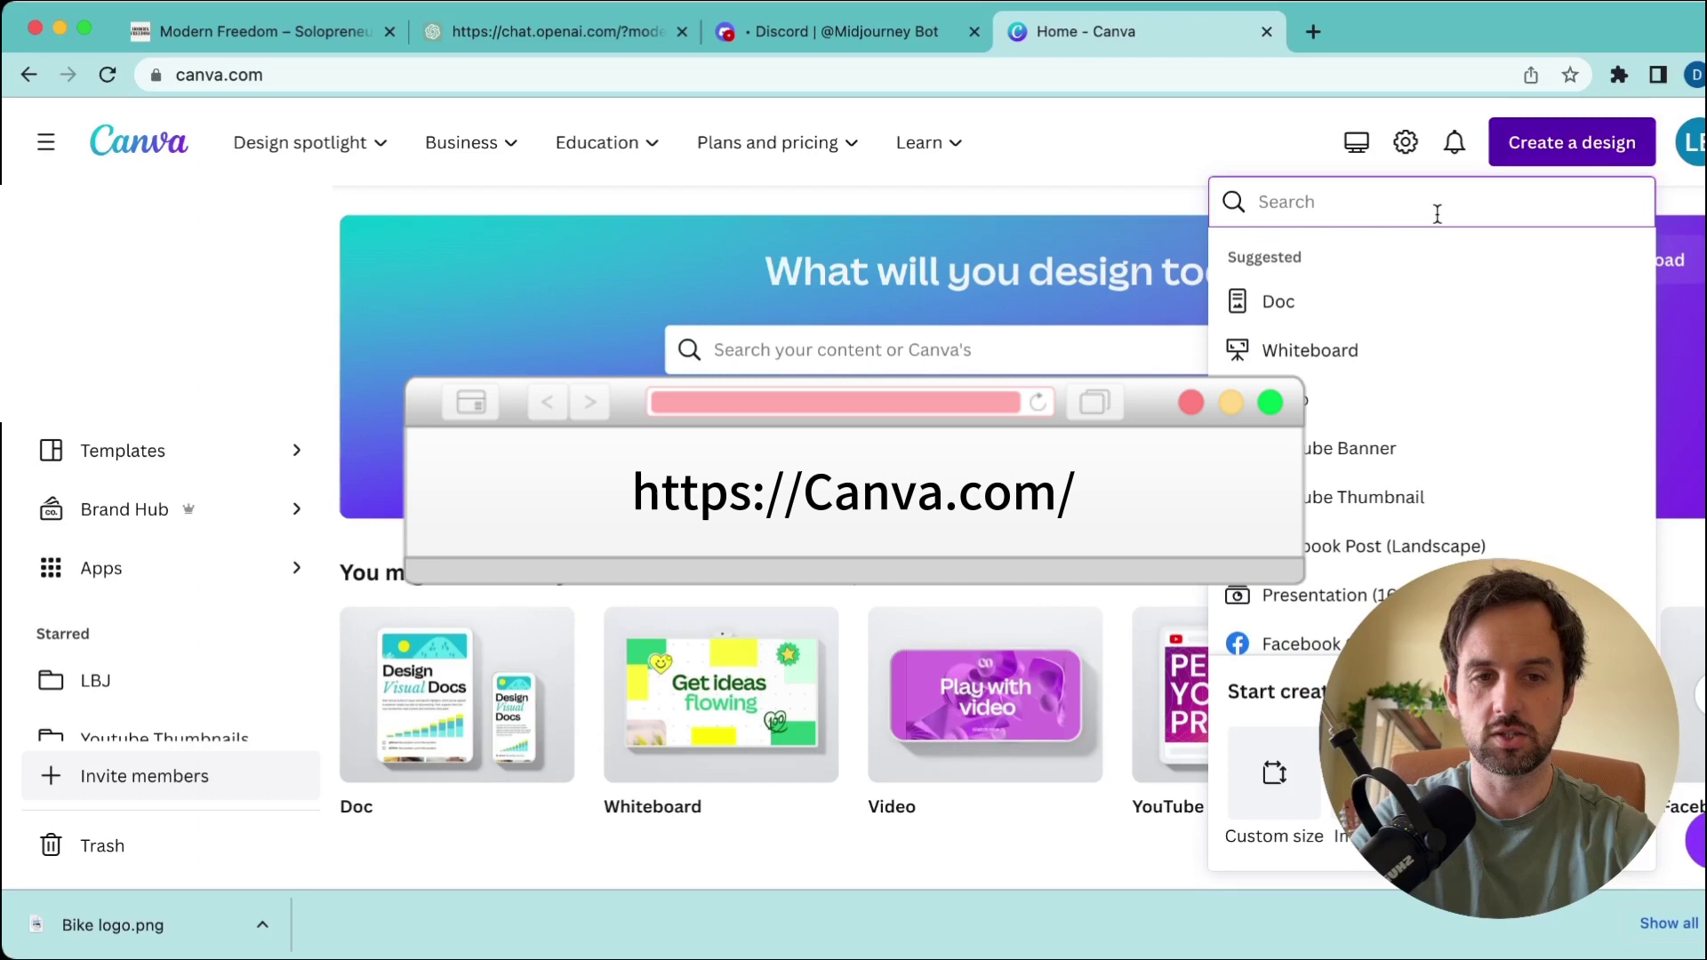
{"action": "type", "text": "logo"}
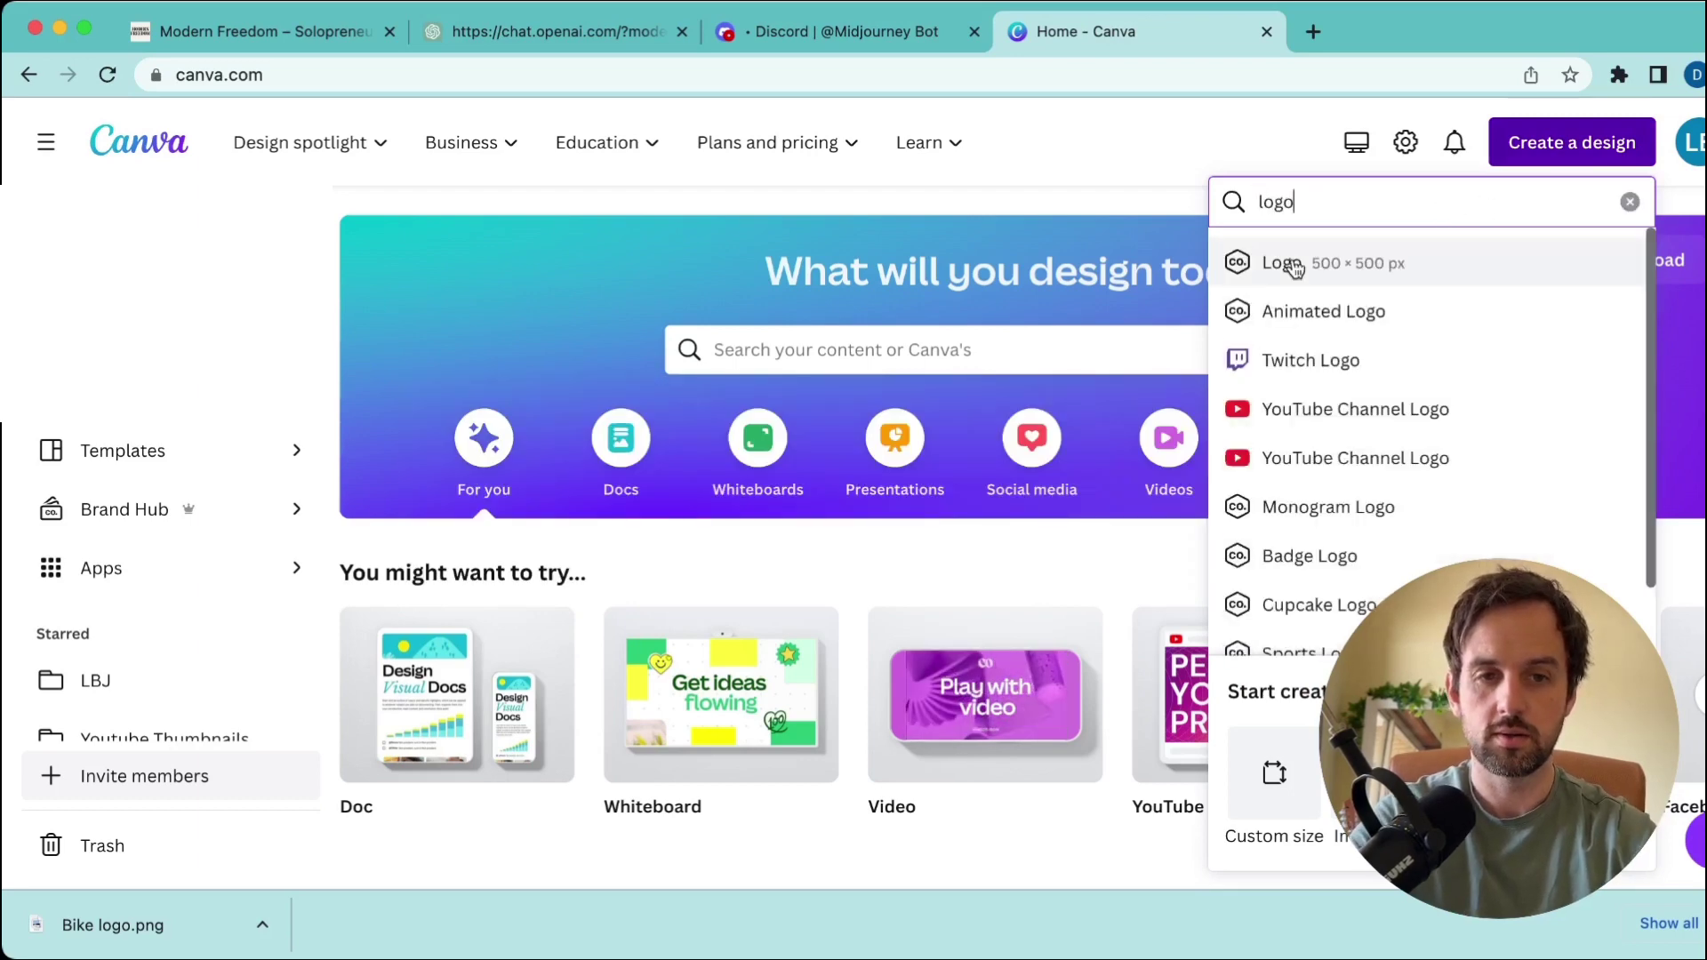
{"action": "left_click", "coordinate": [1293, 265]}
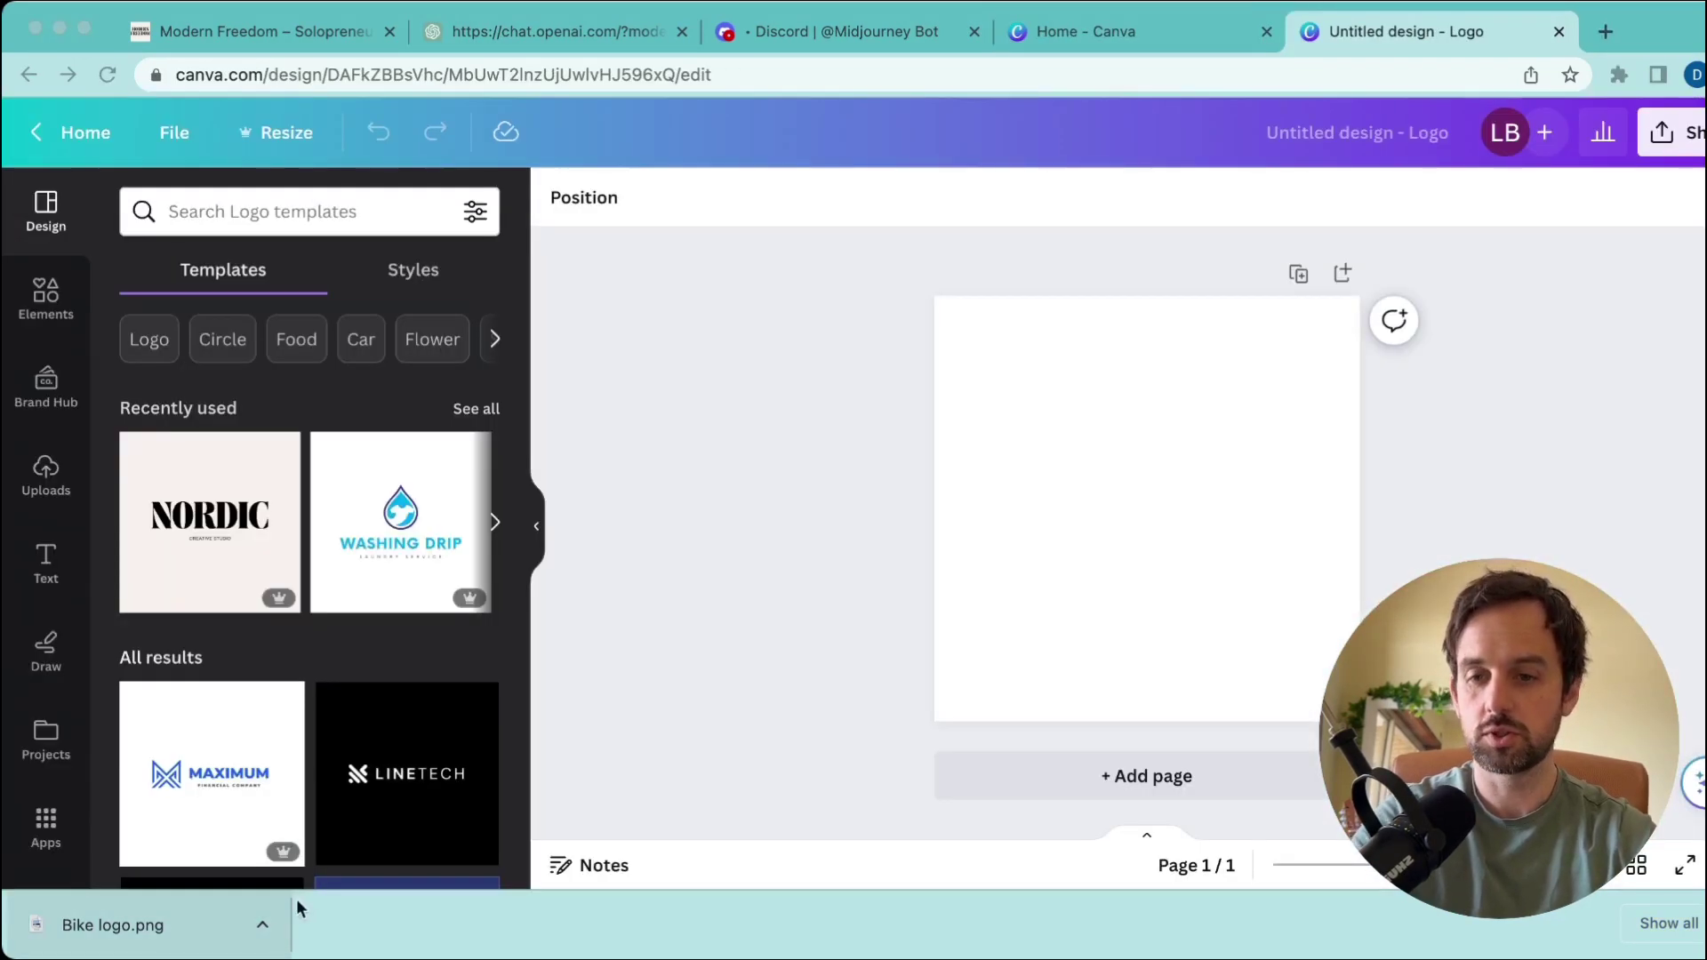
- Place Bike logo.png on the page and stretch it to fill the square
{"action": "left_click_drag", "start_coordinate": [203, 926], "coordinate": [1200, 498]}
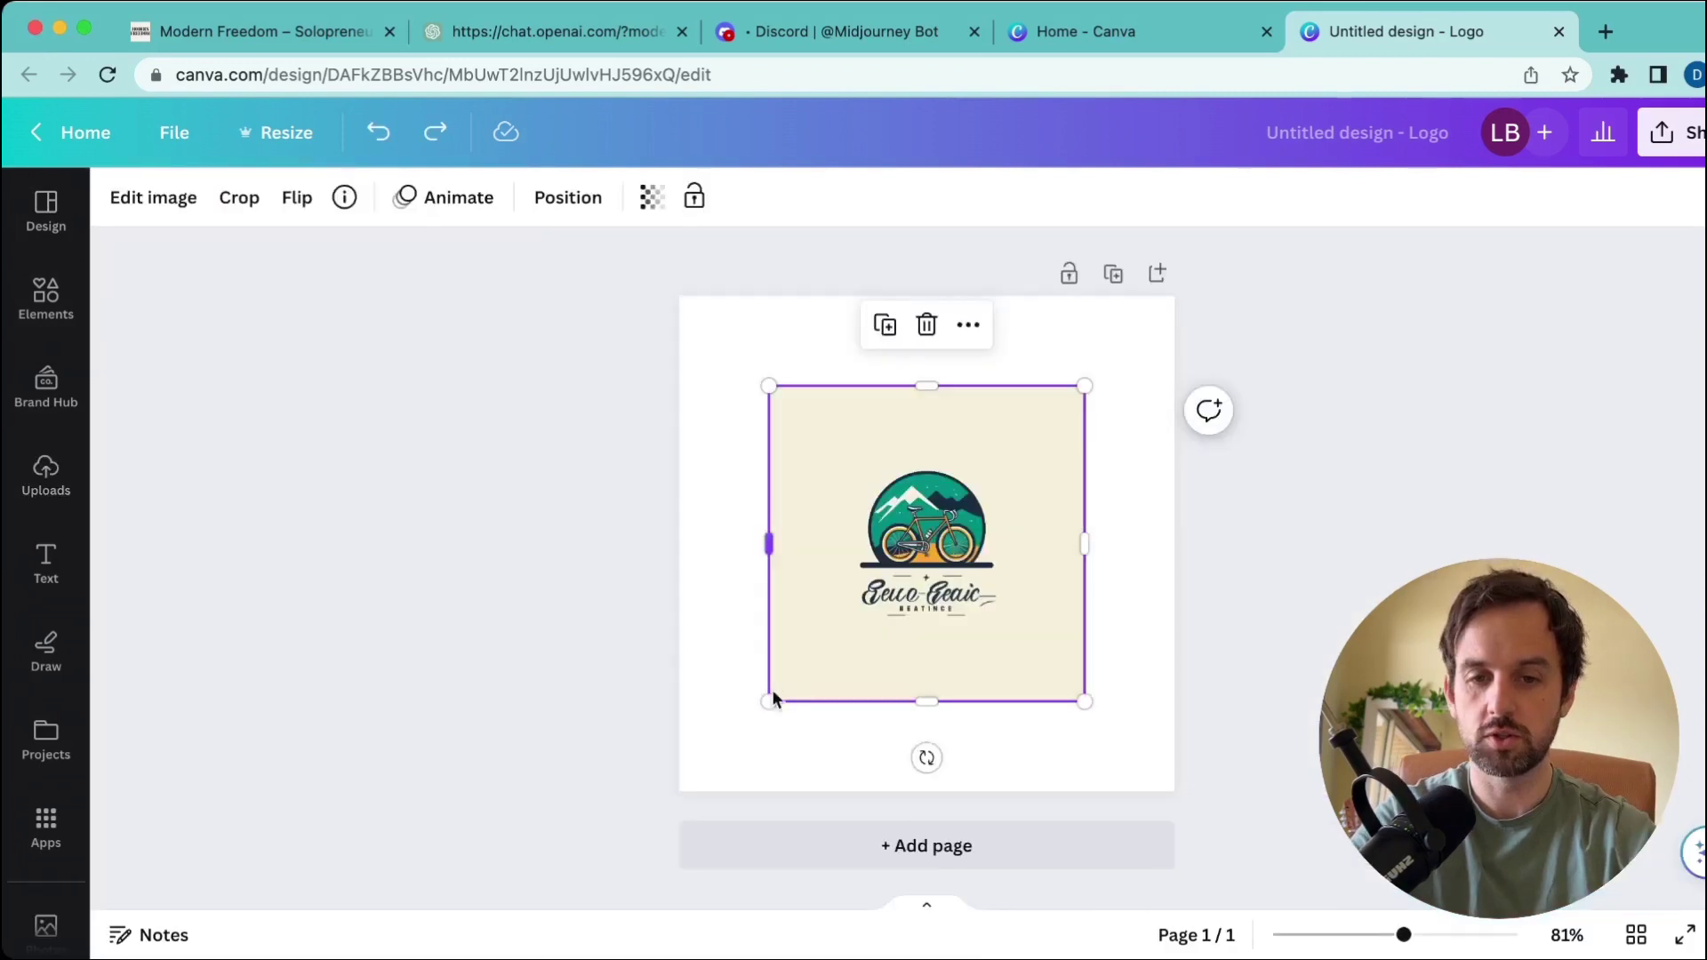
{"action": "left_click_drag", "start_coordinate": [772, 697], "coordinate": [682, 788]}
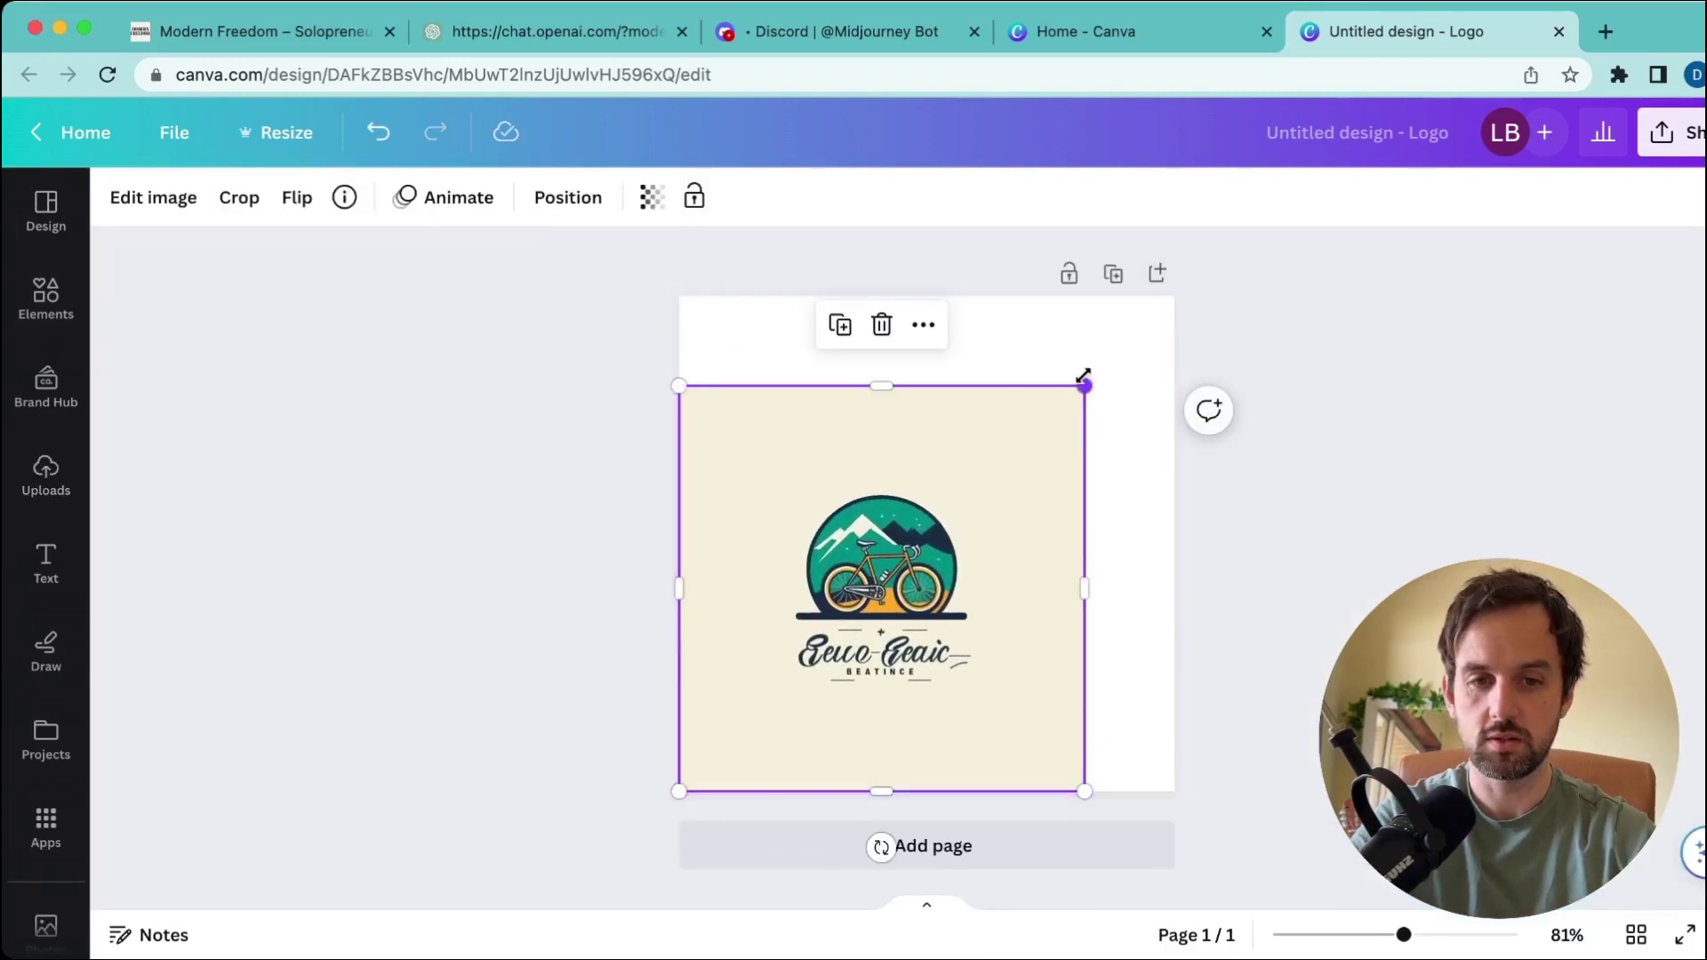
{"action": "left_click_drag", "start_coordinate": [1082, 384], "coordinate": [1174, 293]}
{"action": "scroll", "coordinate": [816, 427], "scroll_direction": "up", "scroll_amount": 2}
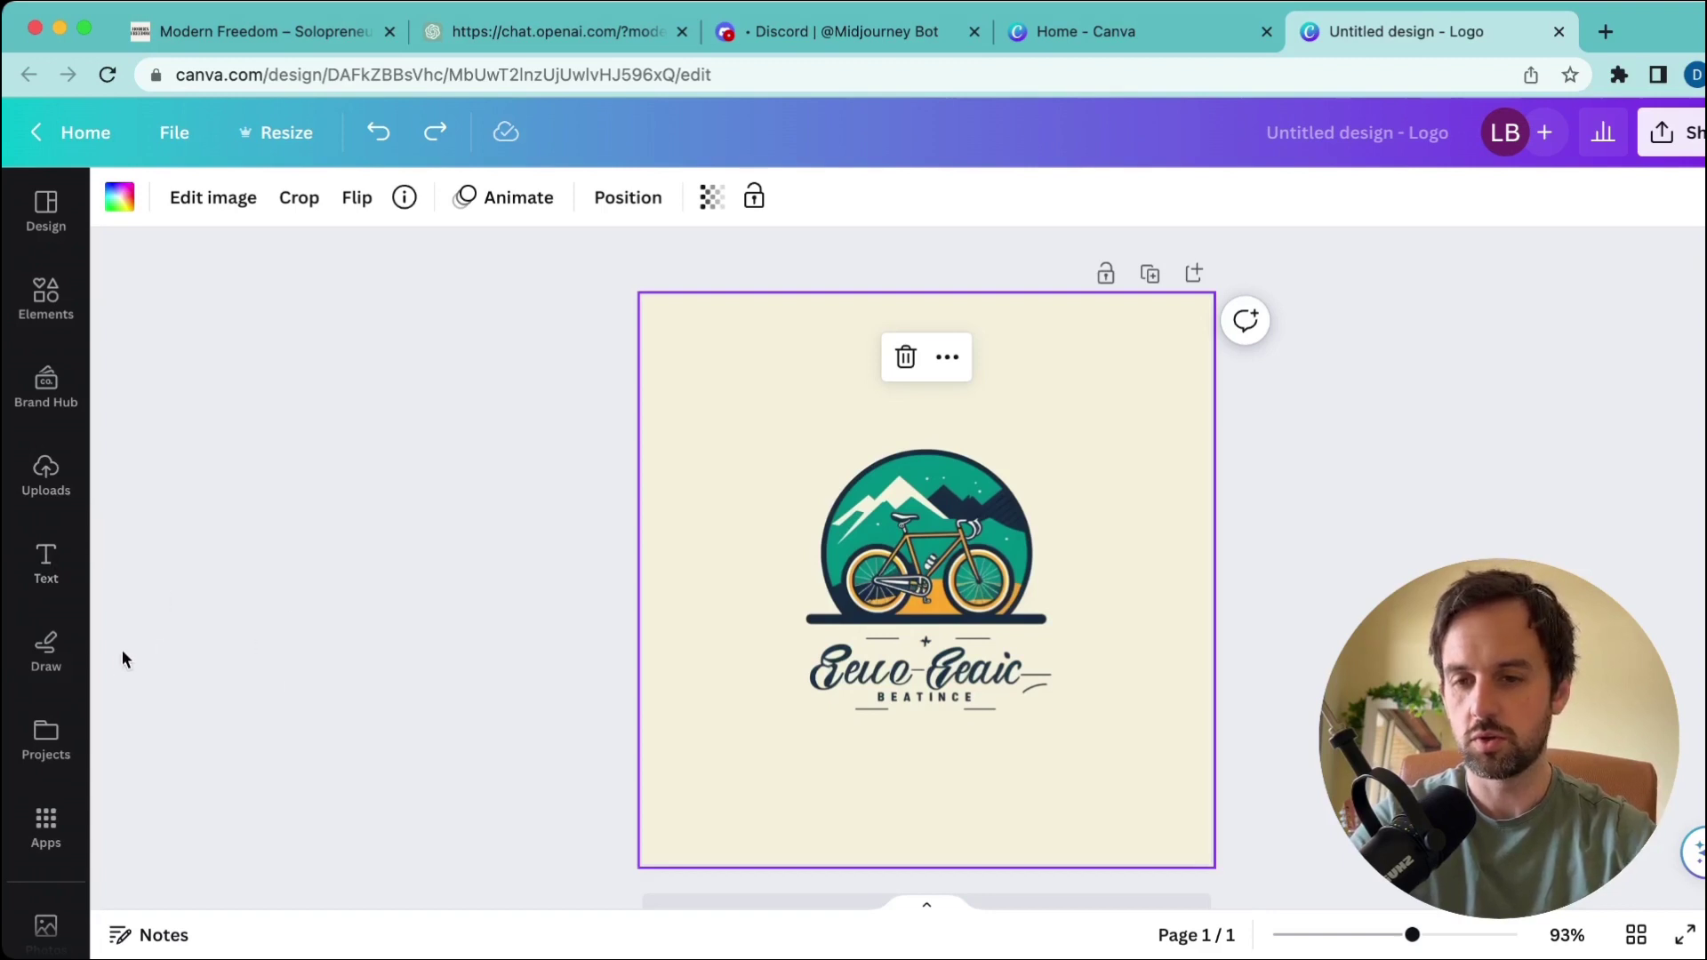
- Set the Draw pen colour to cream #F5F0DB, sampled from the logo background
{"action": "left_click", "coordinate": [49, 654]}
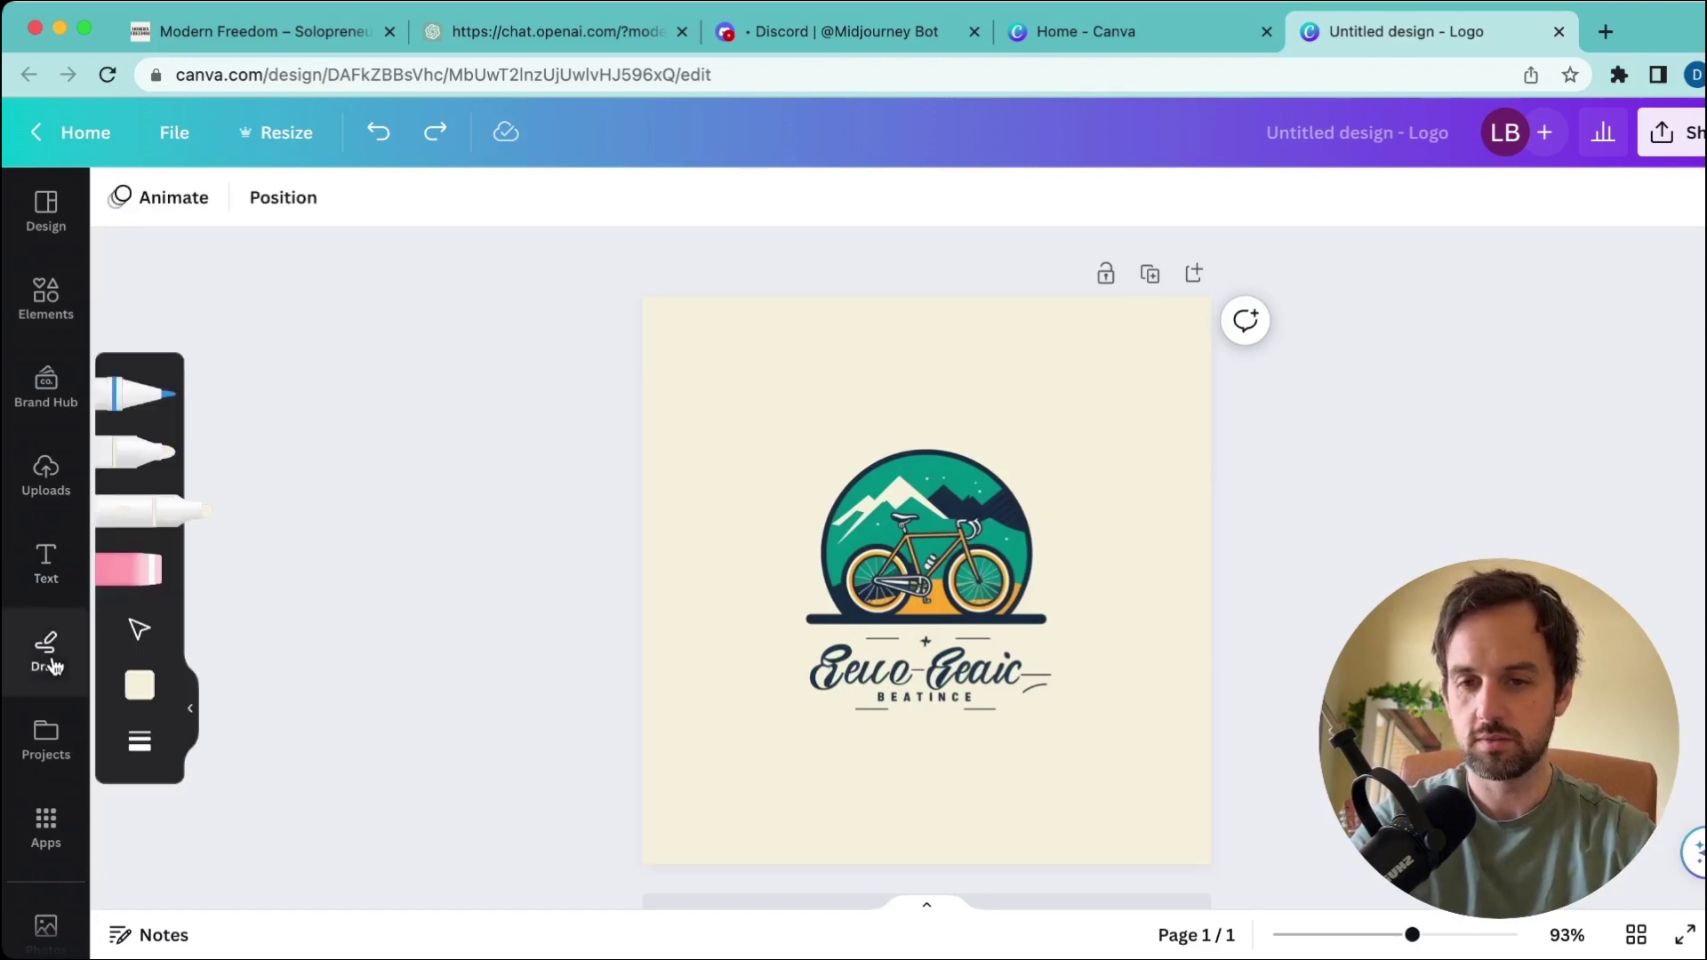
{"action": "left_click", "coordinate": [148, 697]}
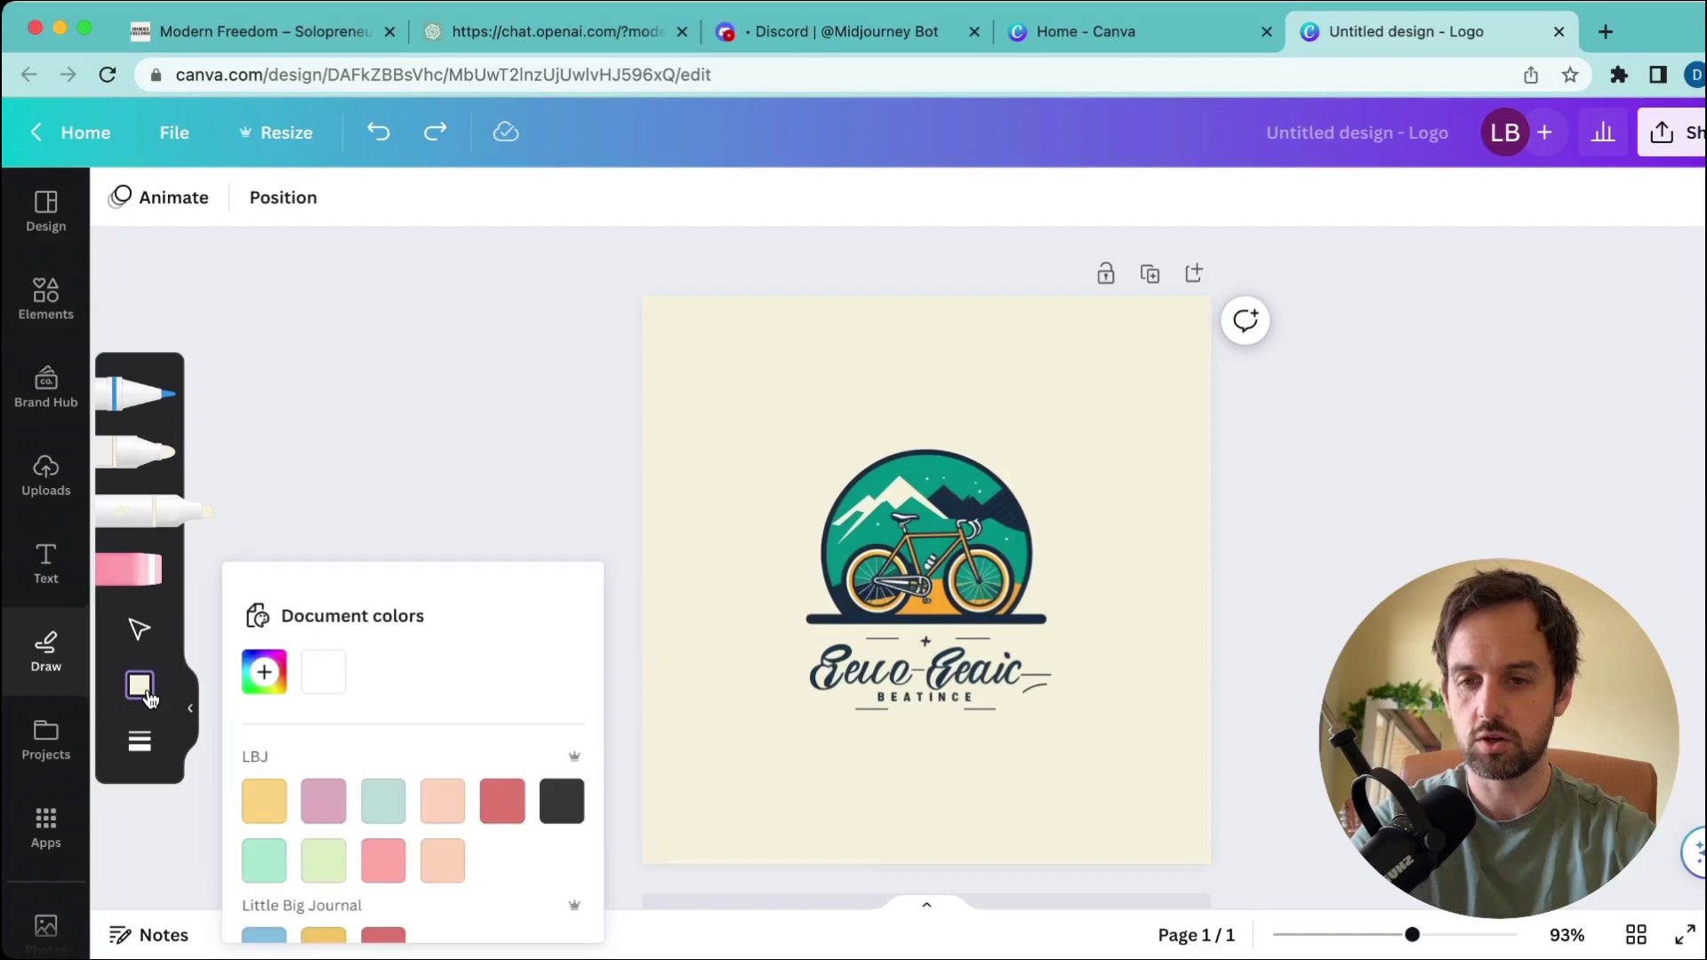
{"action": "left_click", "coordinate": [264, 679]}
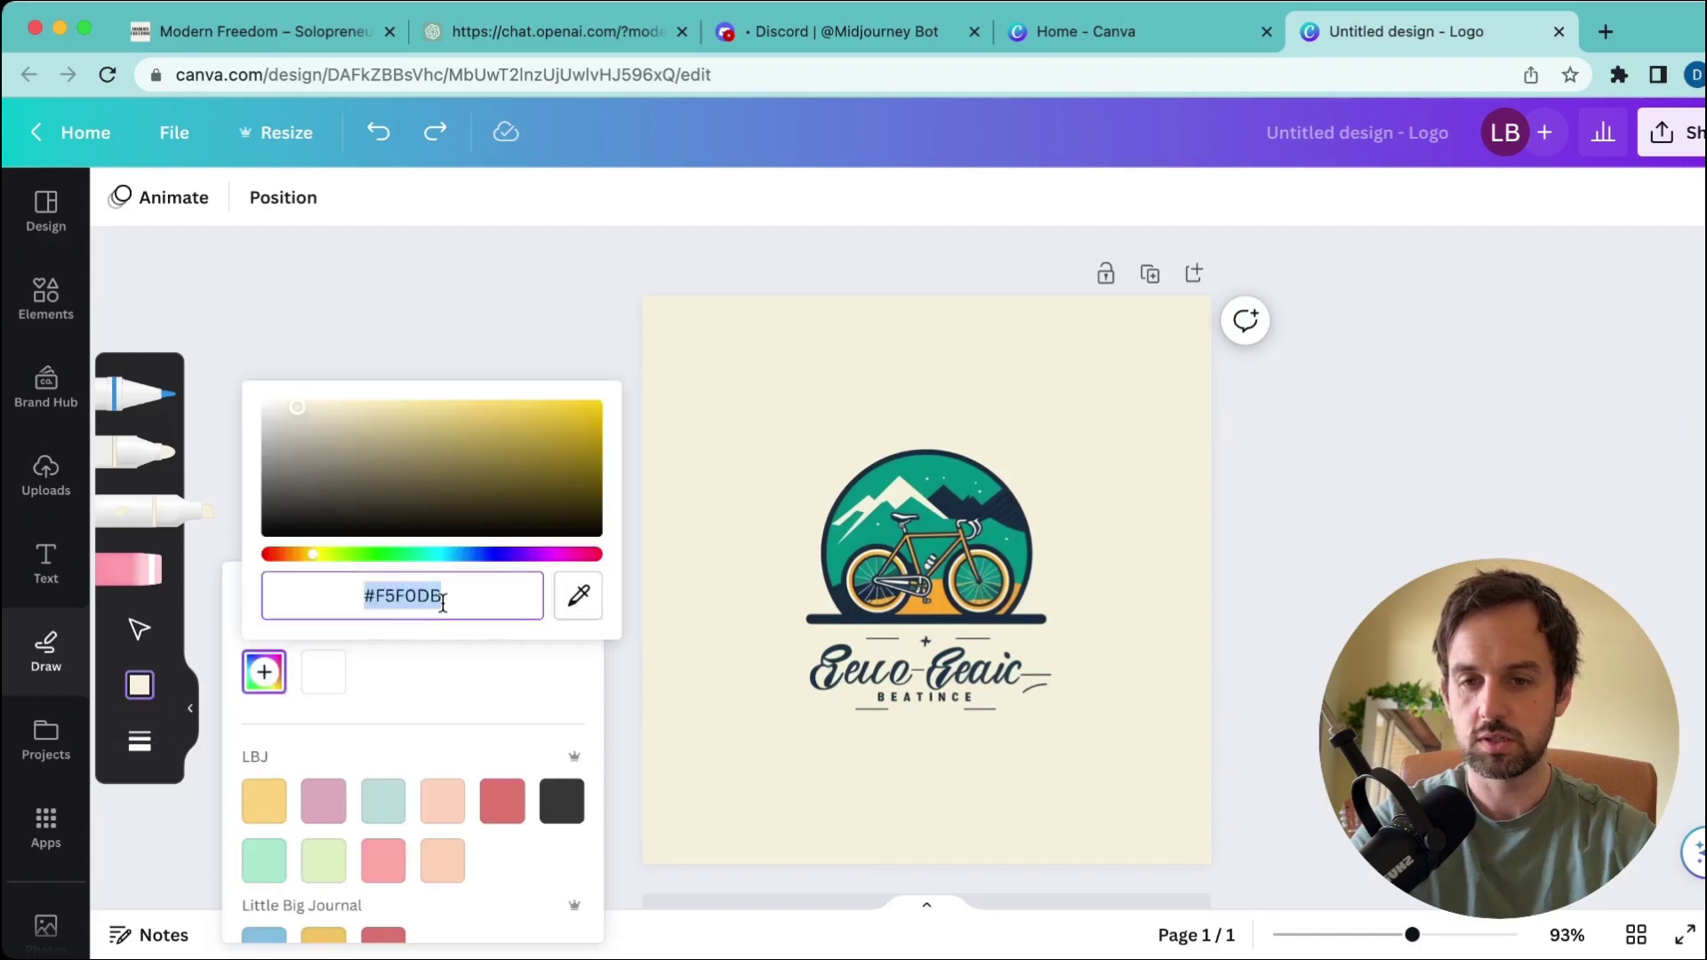
{"action": "left_click", "coordinate": [579, 601]}
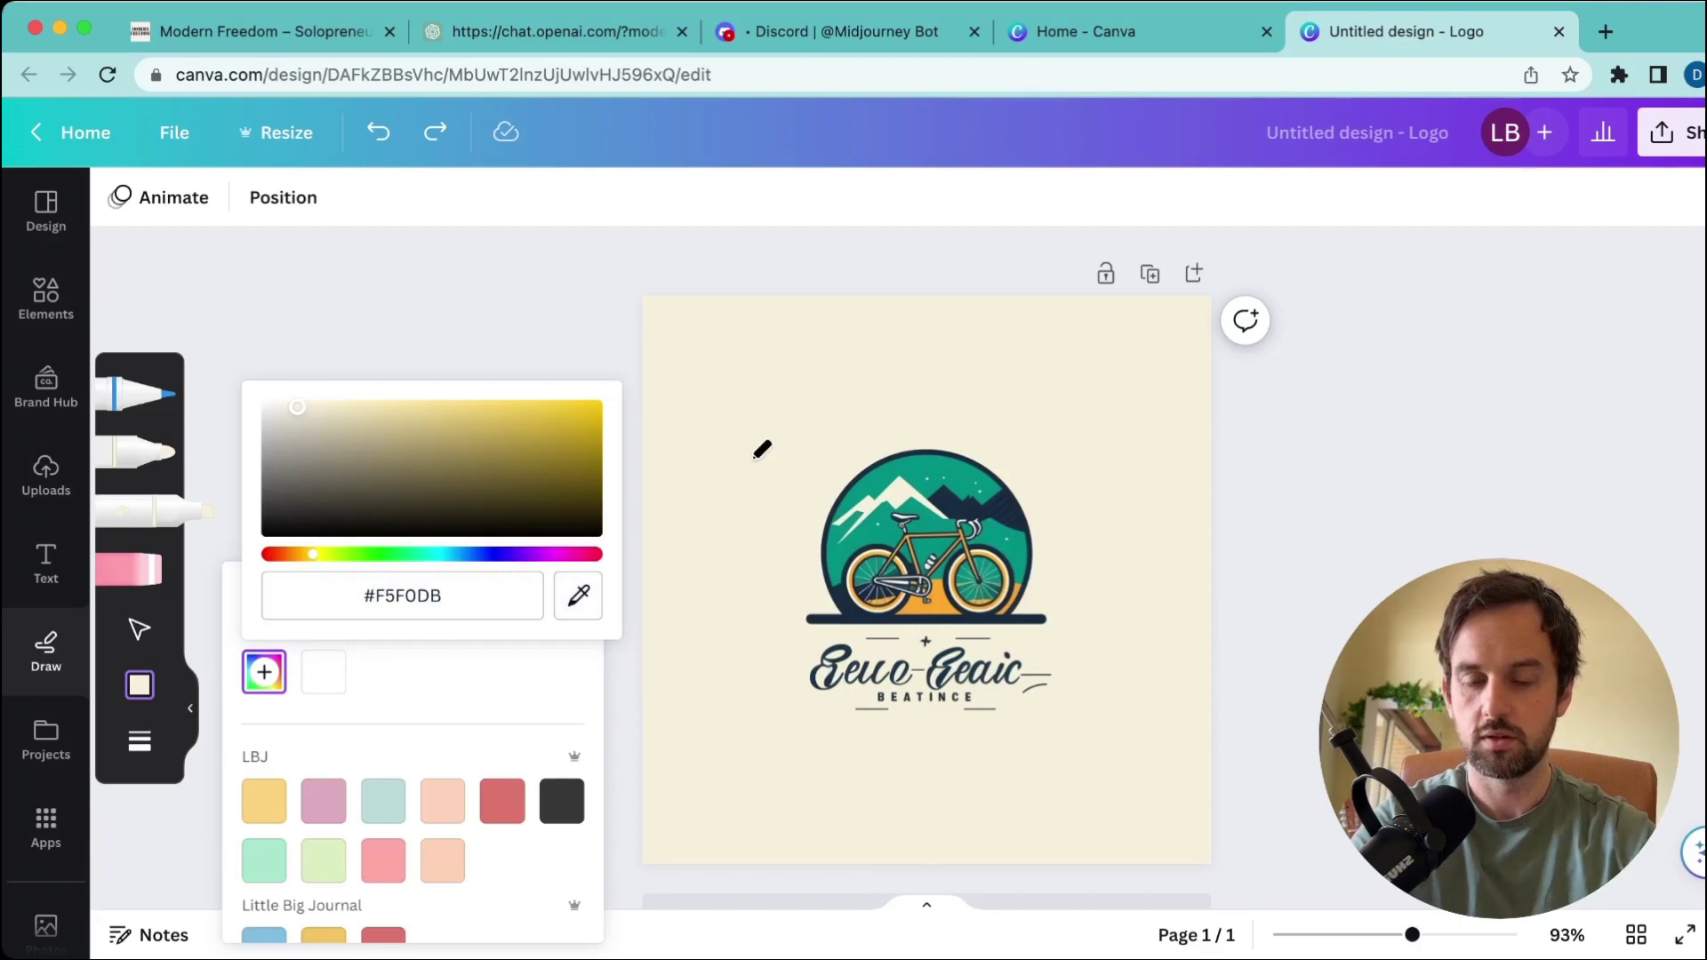
{"action": "left_click", "coordinate": [462, 310]}
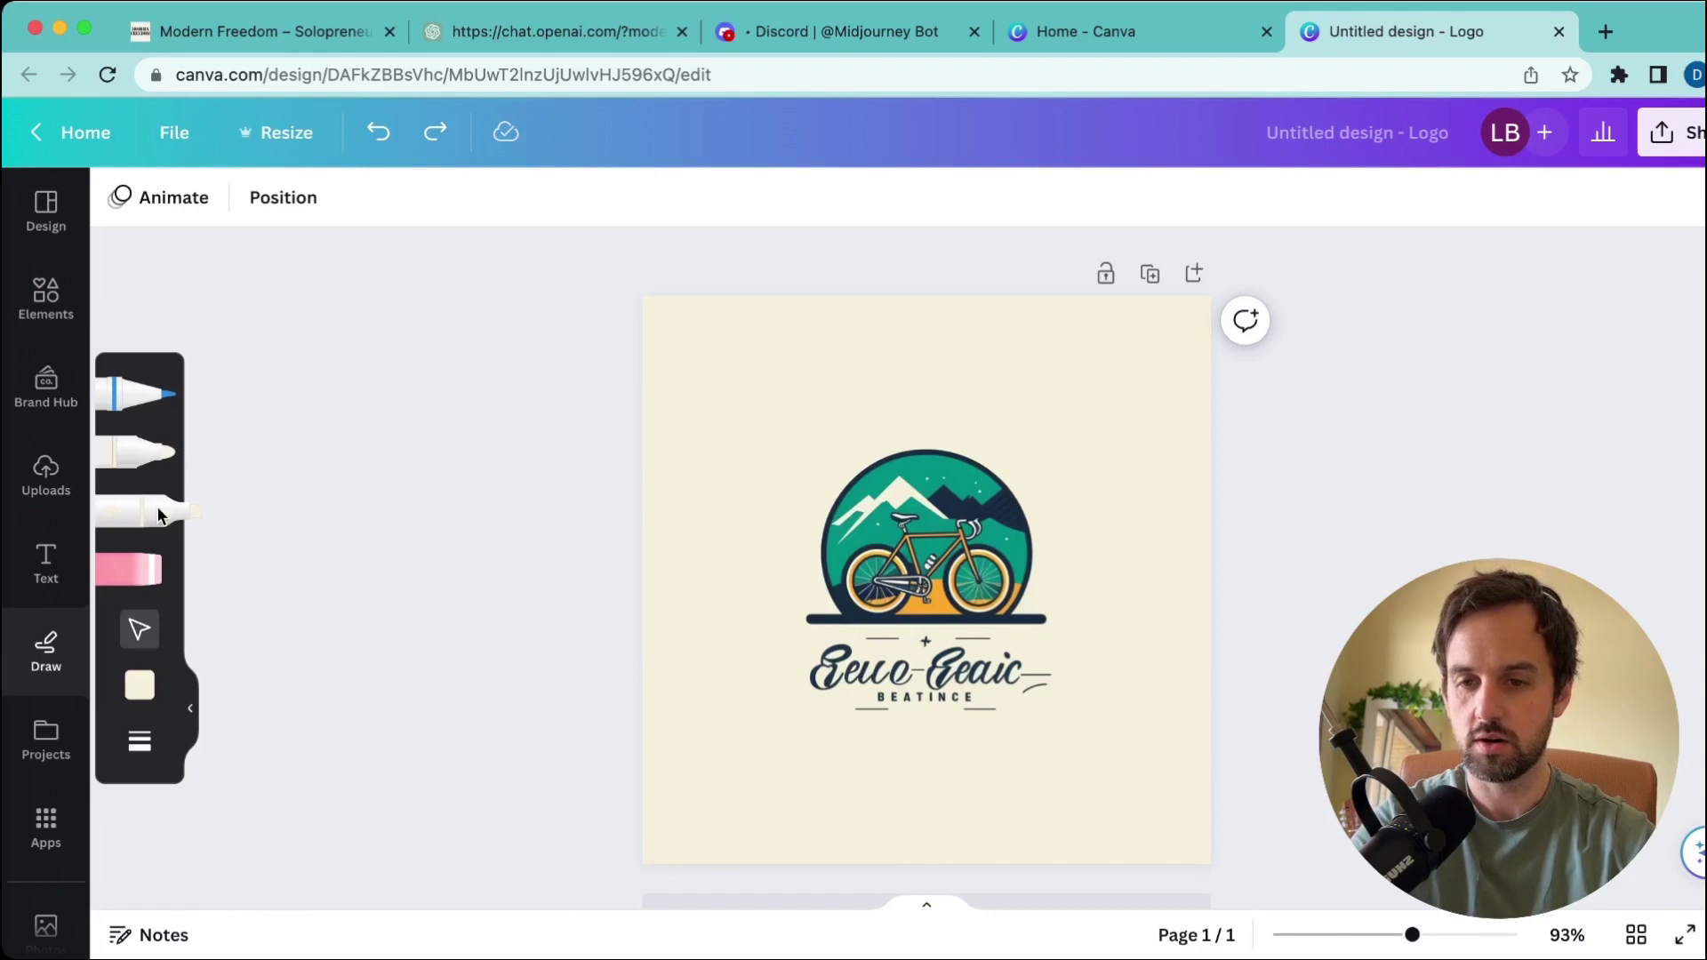
- Set the pen weight to 50 and paint cream over the lettering under the badge
{"action": "left_click", "coordinate": [152, 747]}
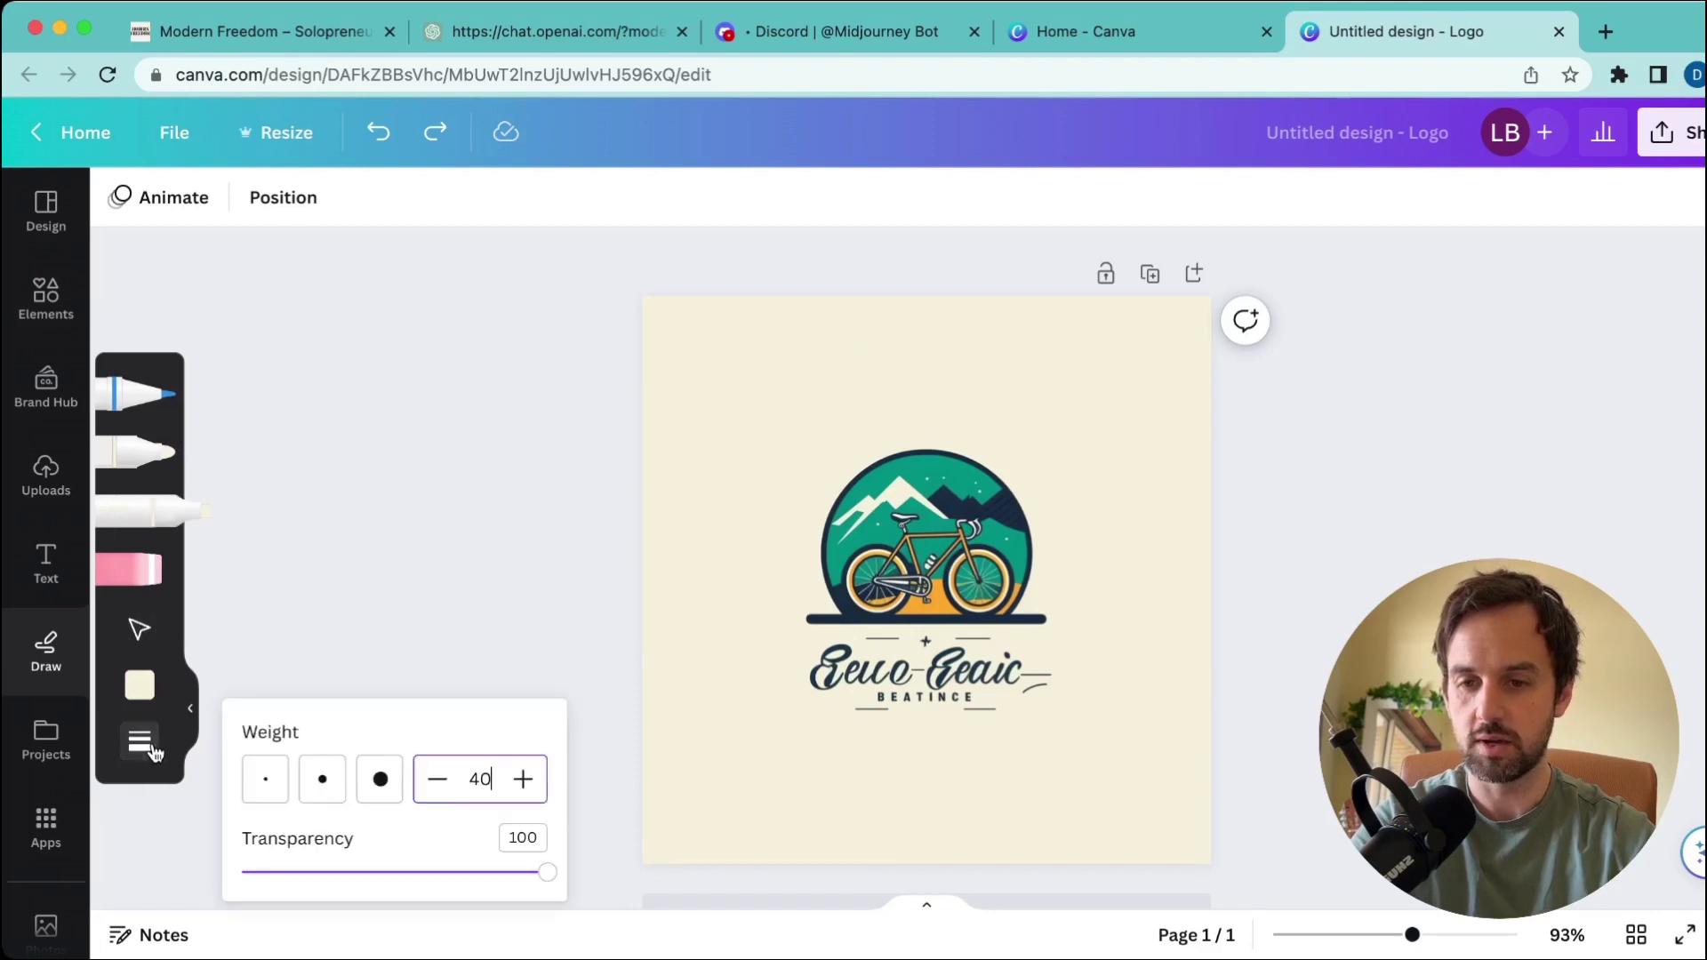
{"action": "left_click", "coordinate": [522, 779]}
{"action": "double_click", "coordinate": [474, 773]}
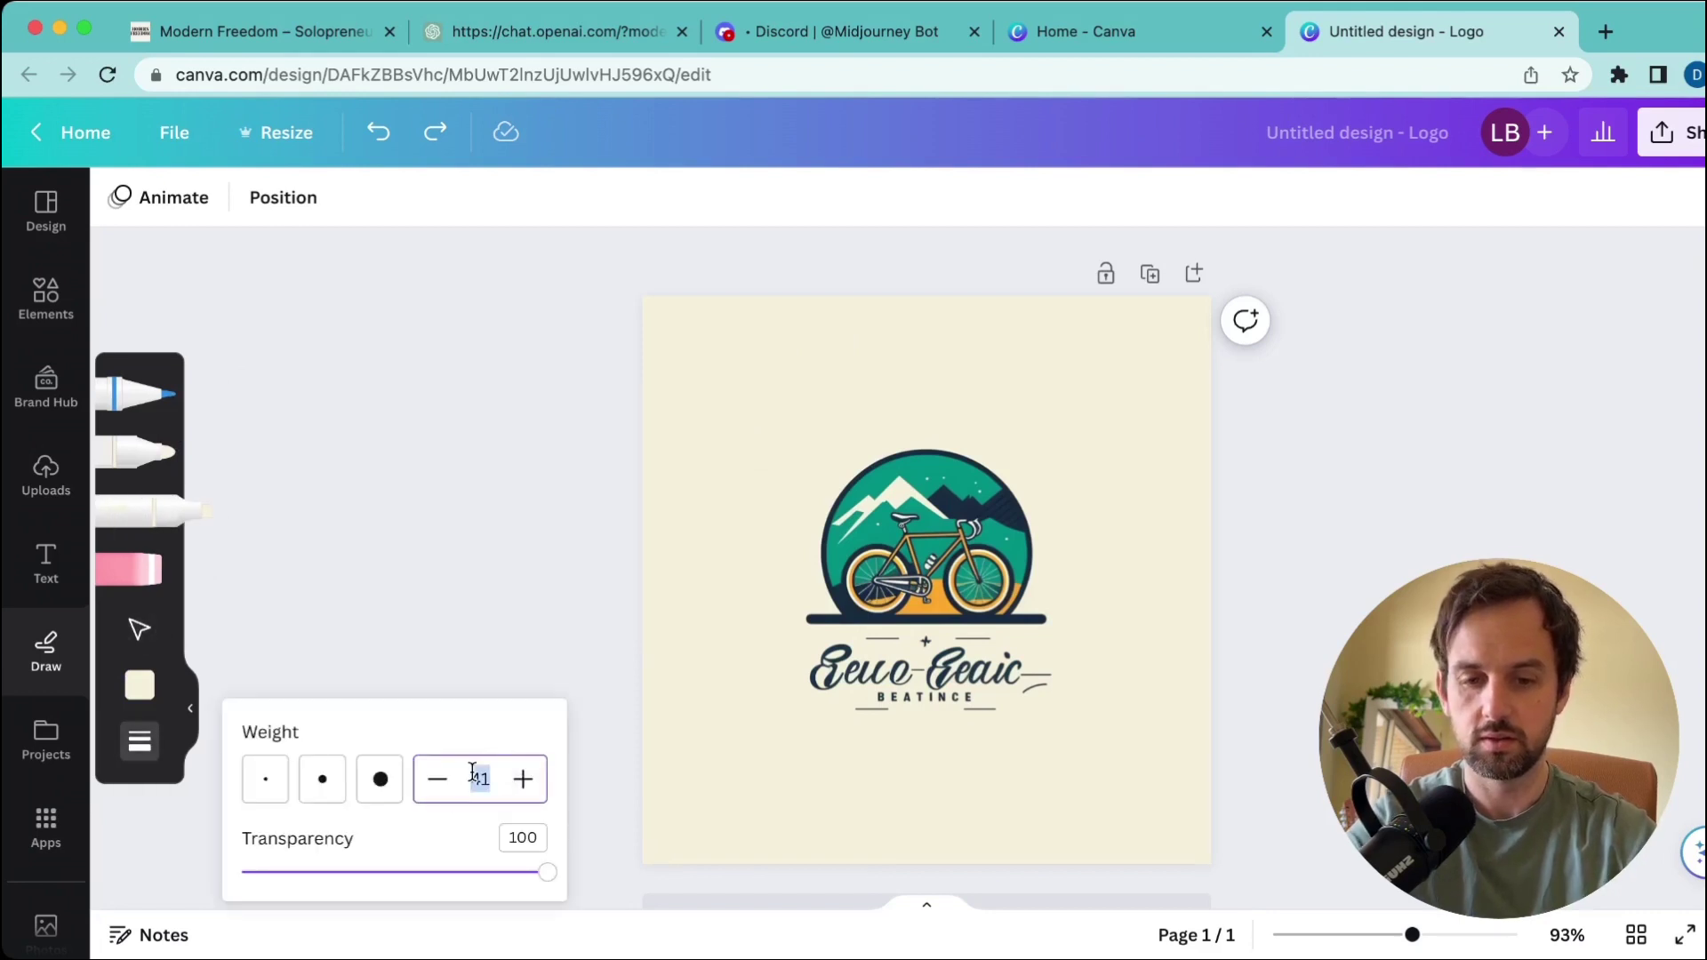
{"action": "type", "text": "50"}
{"action": "left_click", "coordinate": [570, 441]}
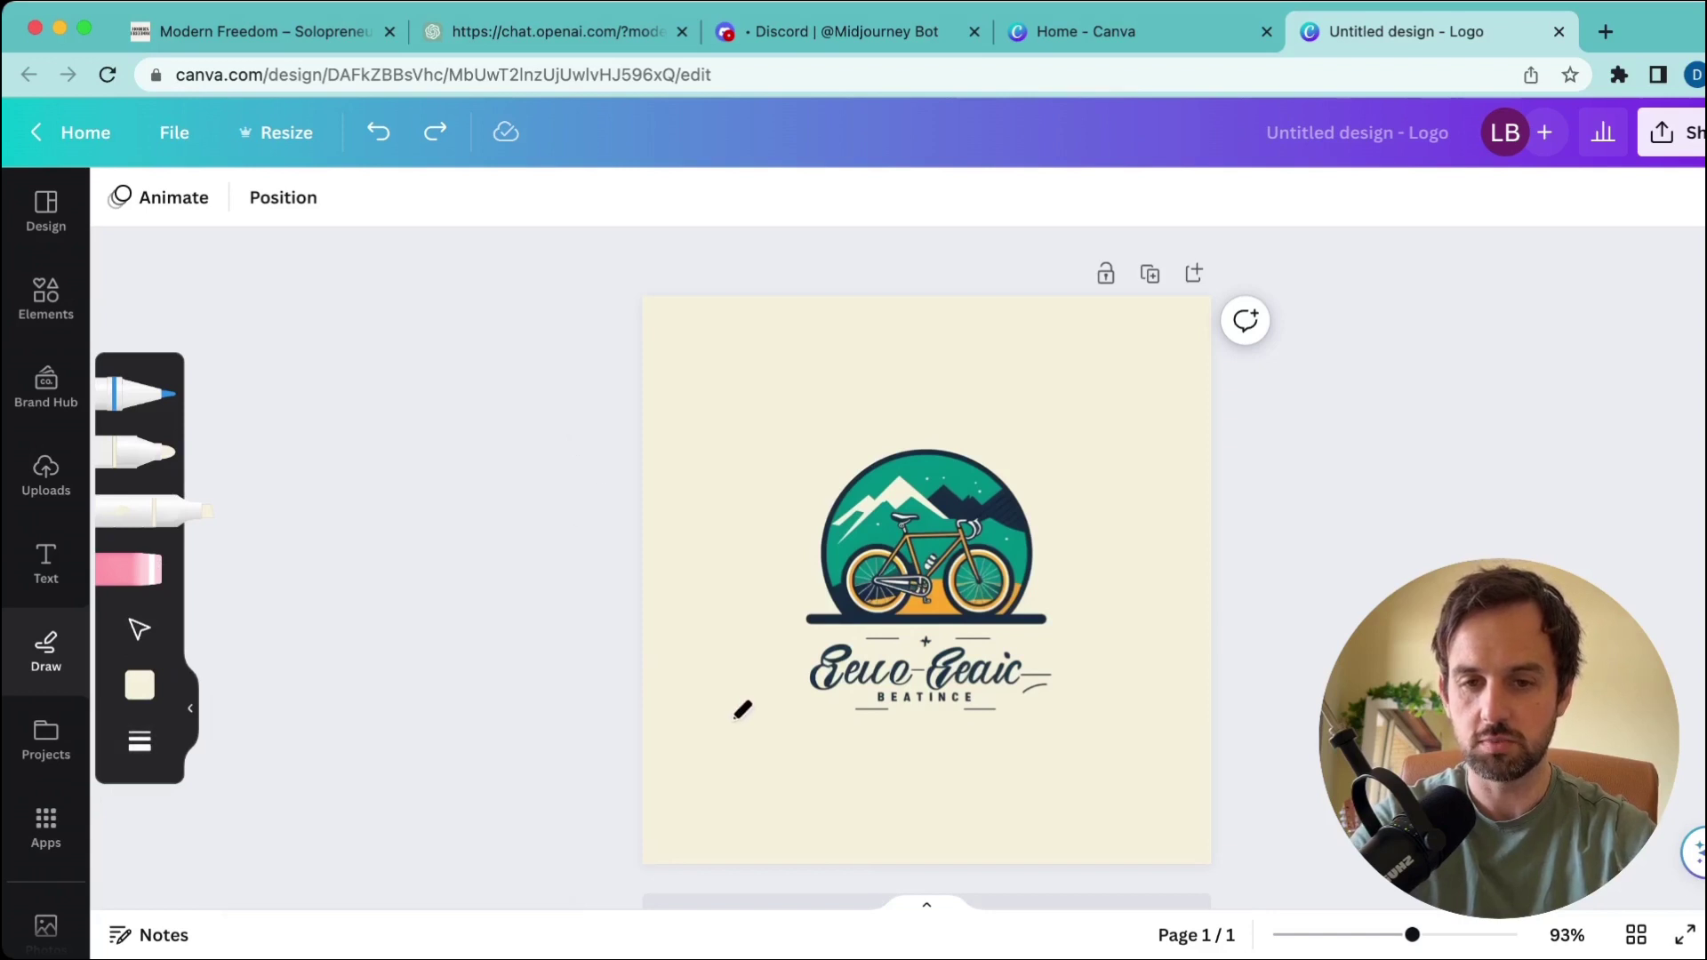
{"action": "mouse_move", "coordinate": [813, 702]}
{"action": "left_mouse_down"}
{"action": "mouse_move", "coordinate": [913, 708]}
{"action": "mouse_move", "coordinate": [984, 676]}
{"action": "mouse_move", "coordinate": [838, 676]}
{"action": "mouse_move", "coordinate": [1045, 669]}
{"action": "left_mouse_up"}
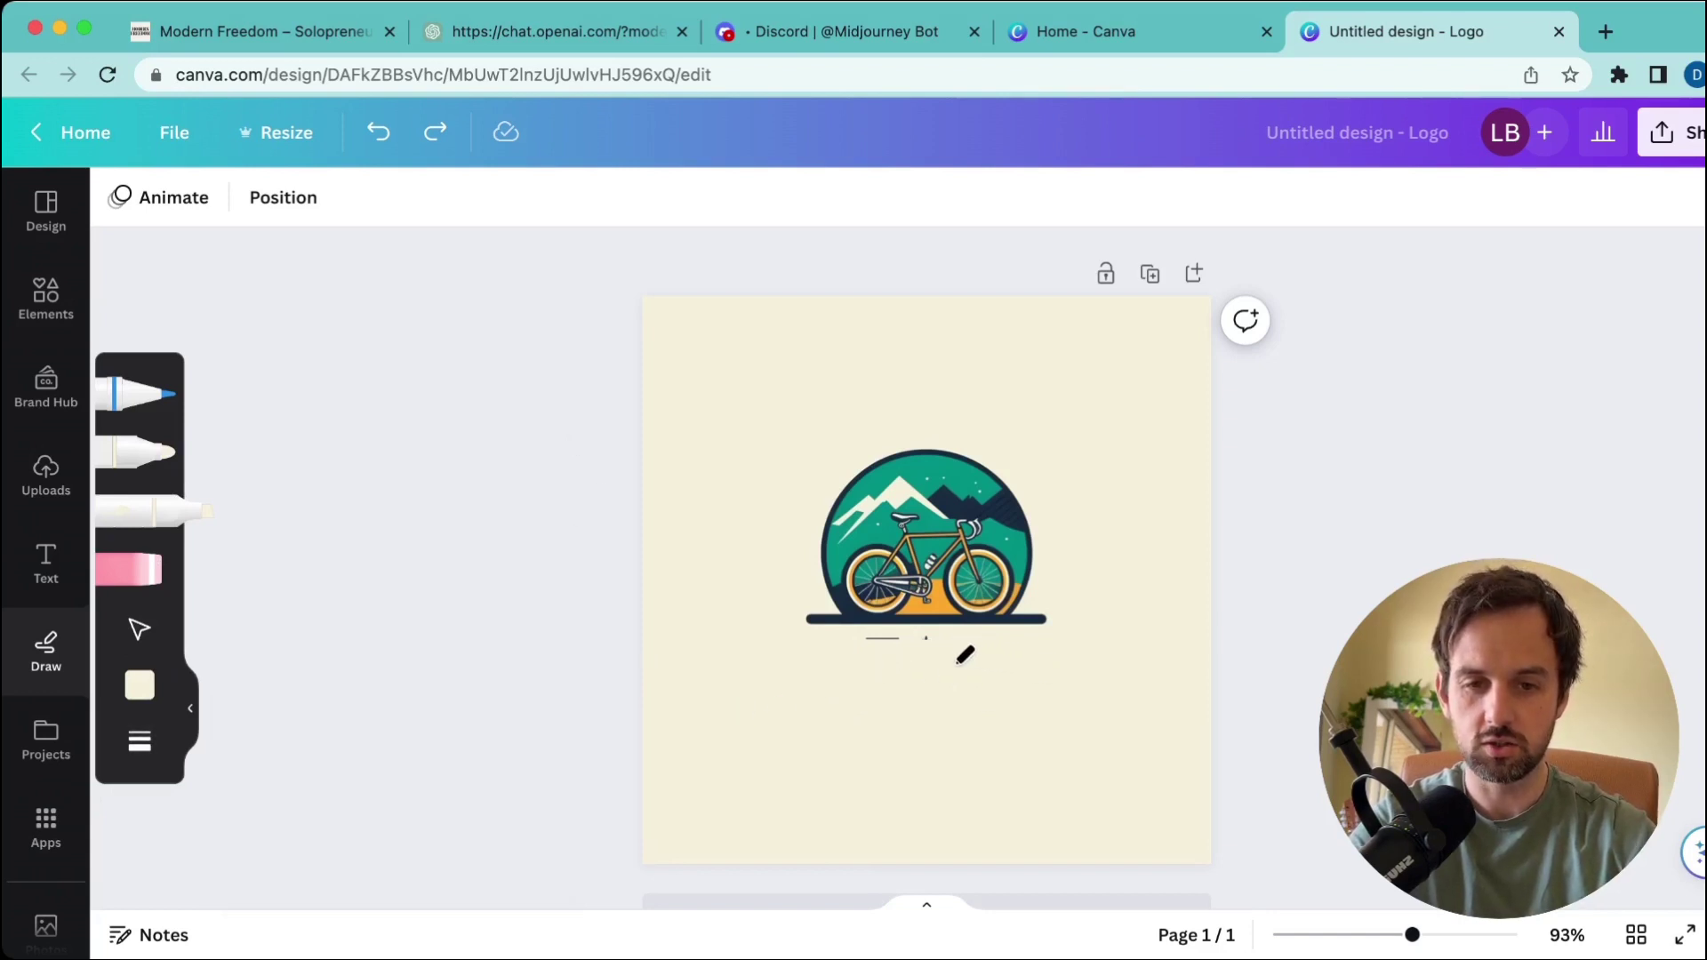
{"action": "left_click", "coordinate": [882, 665]}
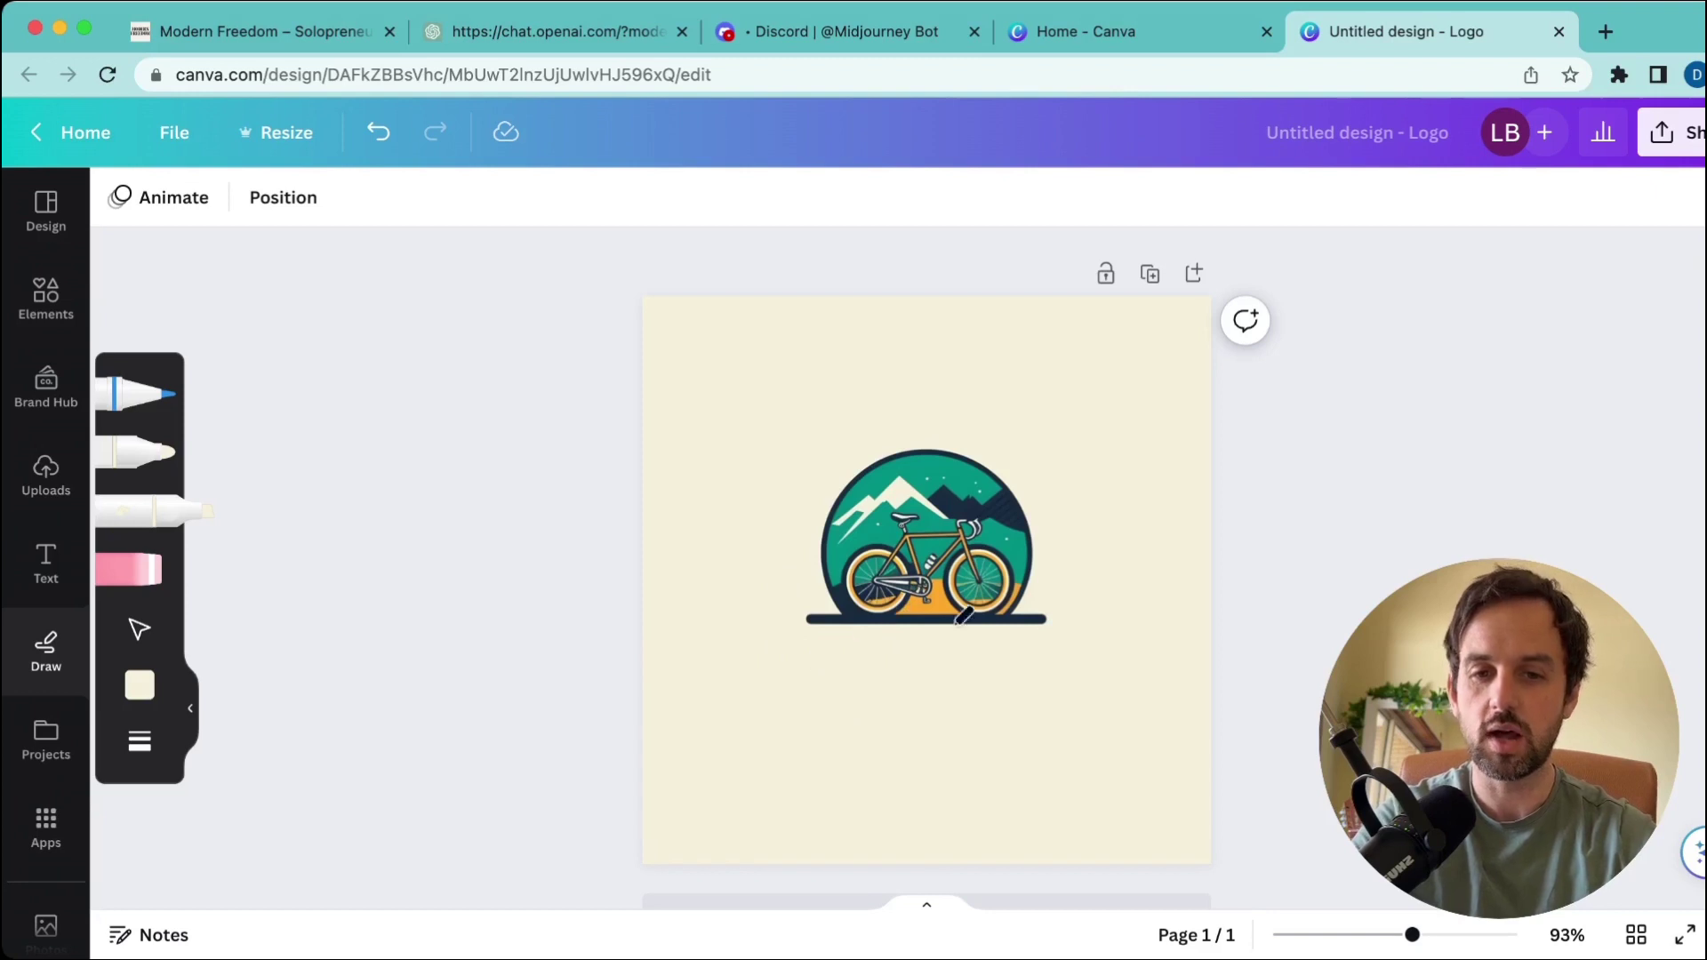
- Add the Rodeo font combination from the Text panel to the design
{"action": "left_click", "coordinate": [49, 571]}
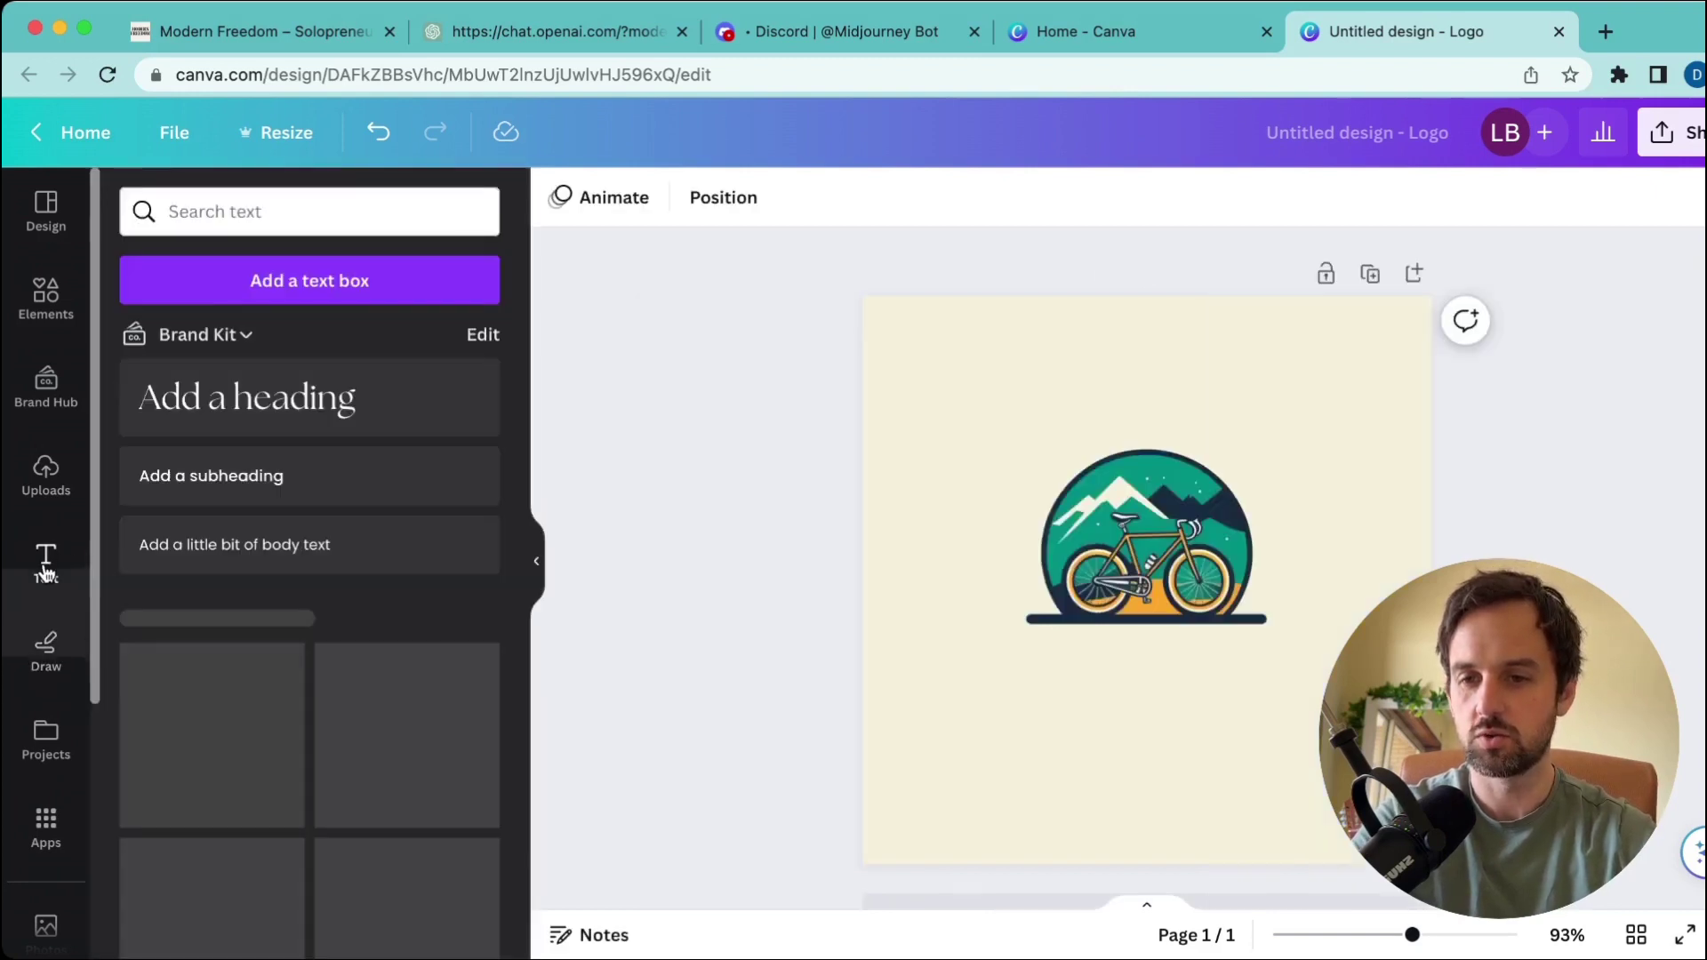
{"action": "scroll", "coordinate": [325, 673], "scroll_direction": "down", "scroll_amount": 1}
{"action": "scroll", "coordinate": [326, 673], "scroll_direction": "down", "scroll_amount": 6}
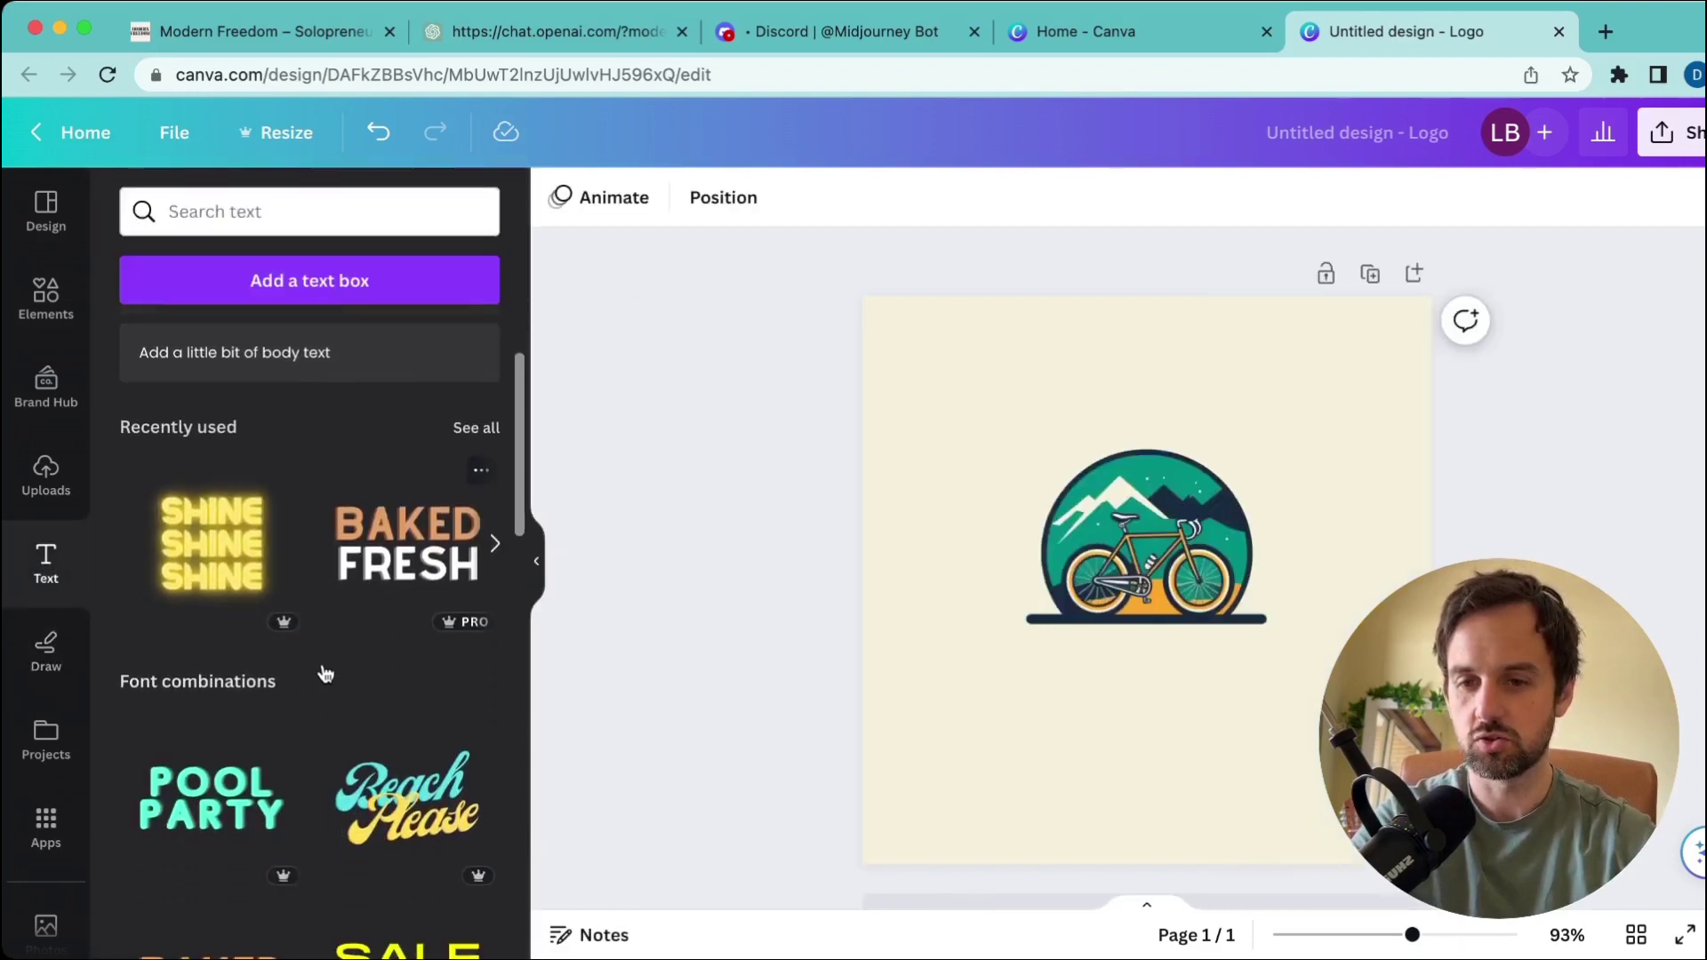
{"action": "scroll", "coordinate": [326, 673], "scroll_direction": "down", "scroll_amount": 8}
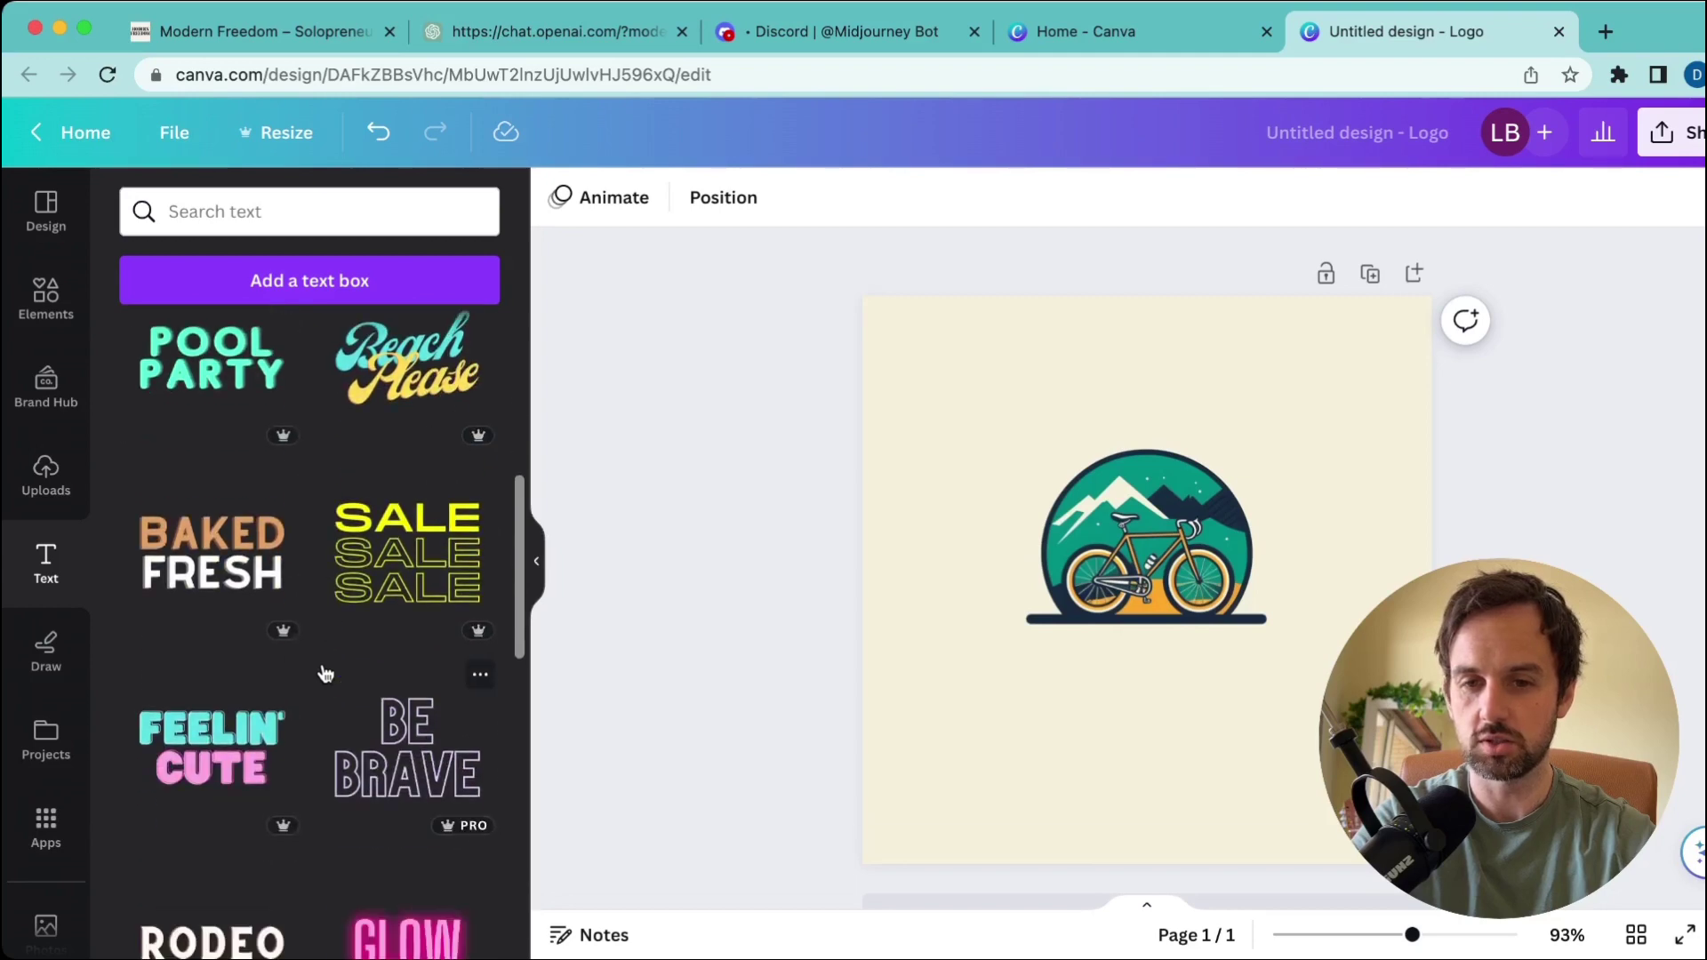
{"action": "scroll", "coordinate": [326, 673], "scroll_direction": "down", "scroll_amount": 5}
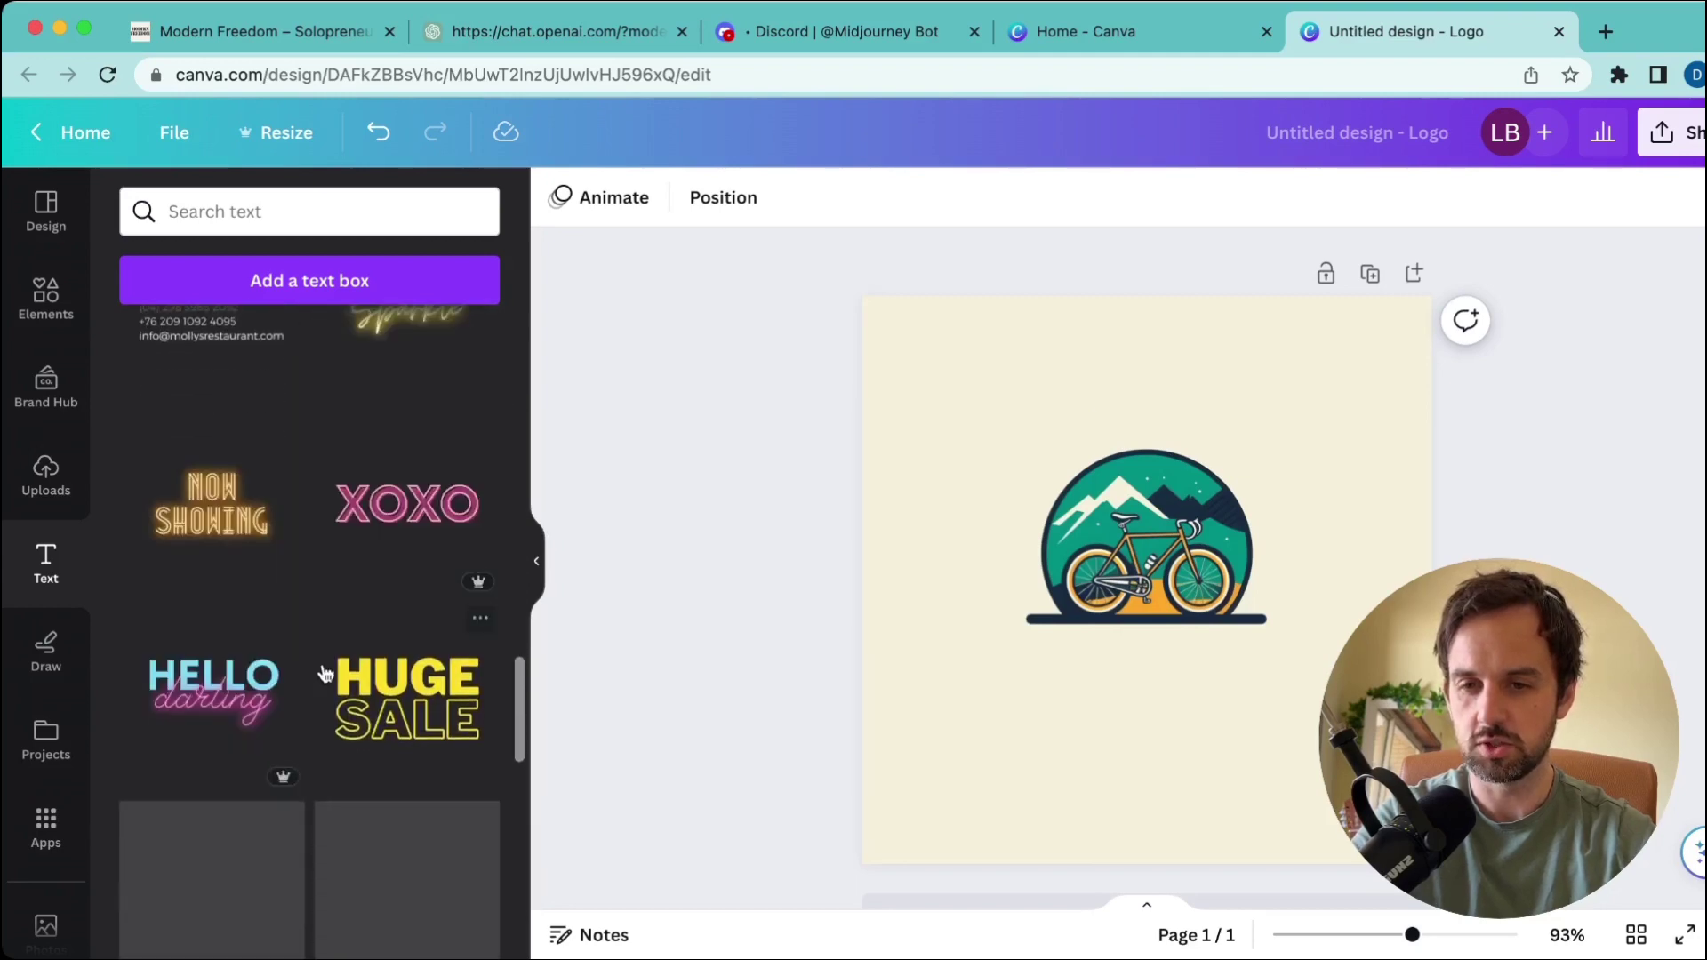
{"action": "scroll", "coordinate": [325, 673], "scroll_direction": "up", "scroll_amount": 10}
{"action": "key", "text": "ctrl+z"}
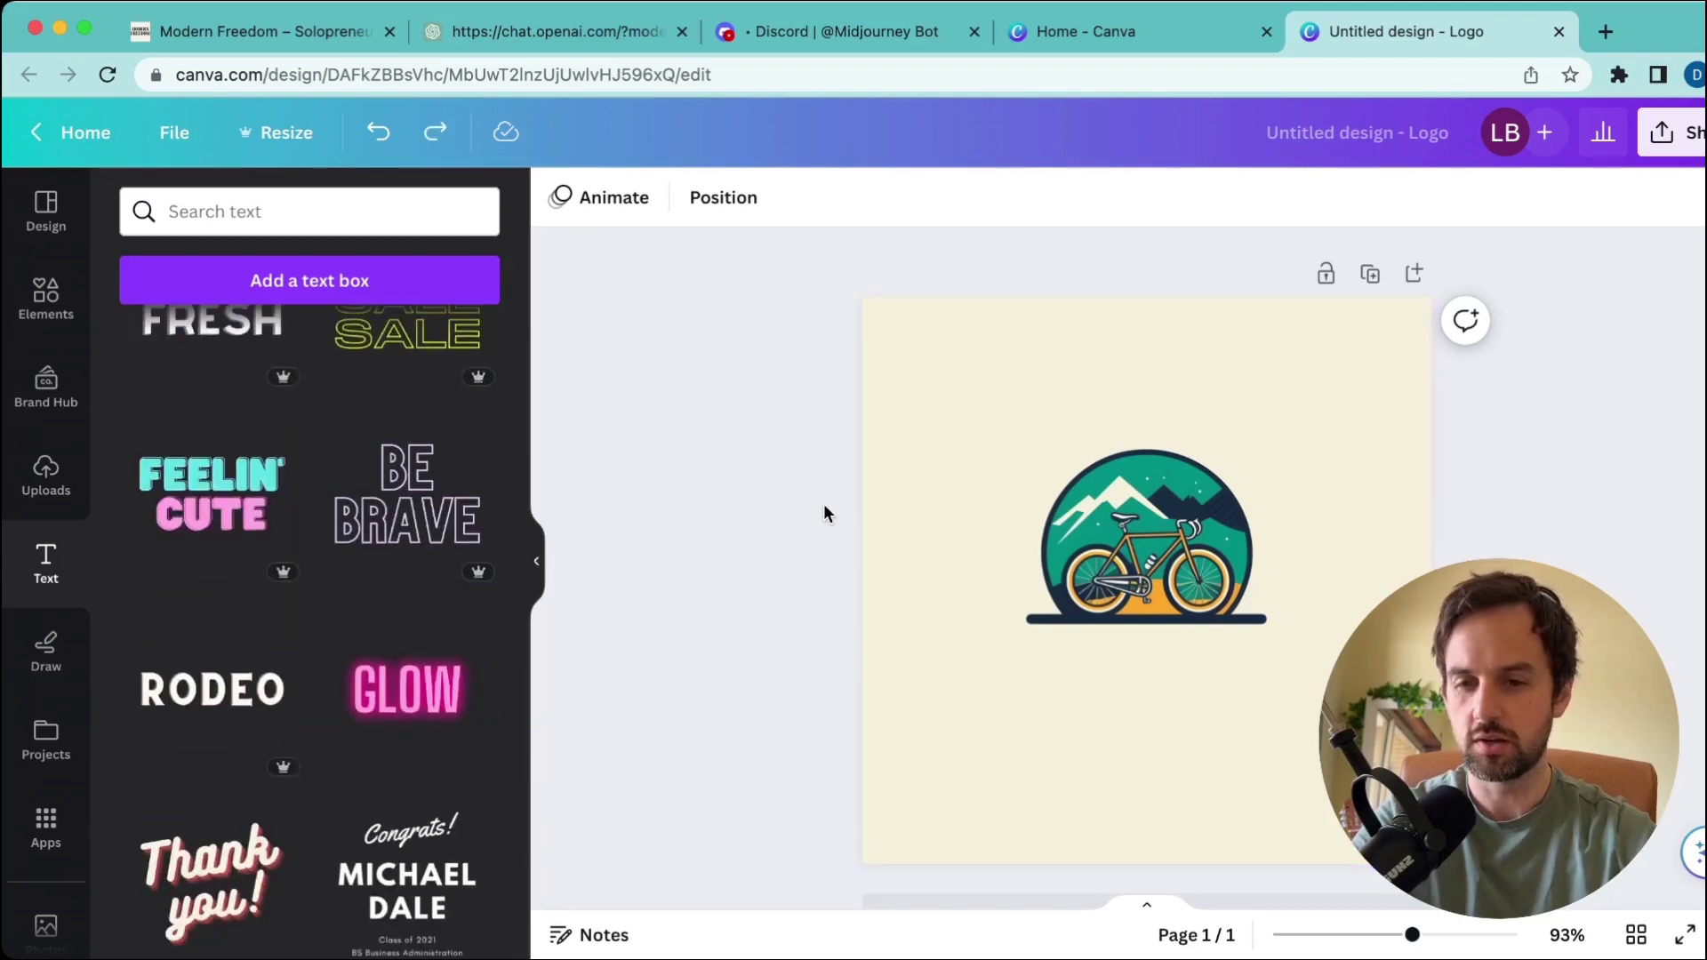
{"action": "scroll", "coordinate": [403, 700], "scroll_direction": "down", "scroll_amount": 1}
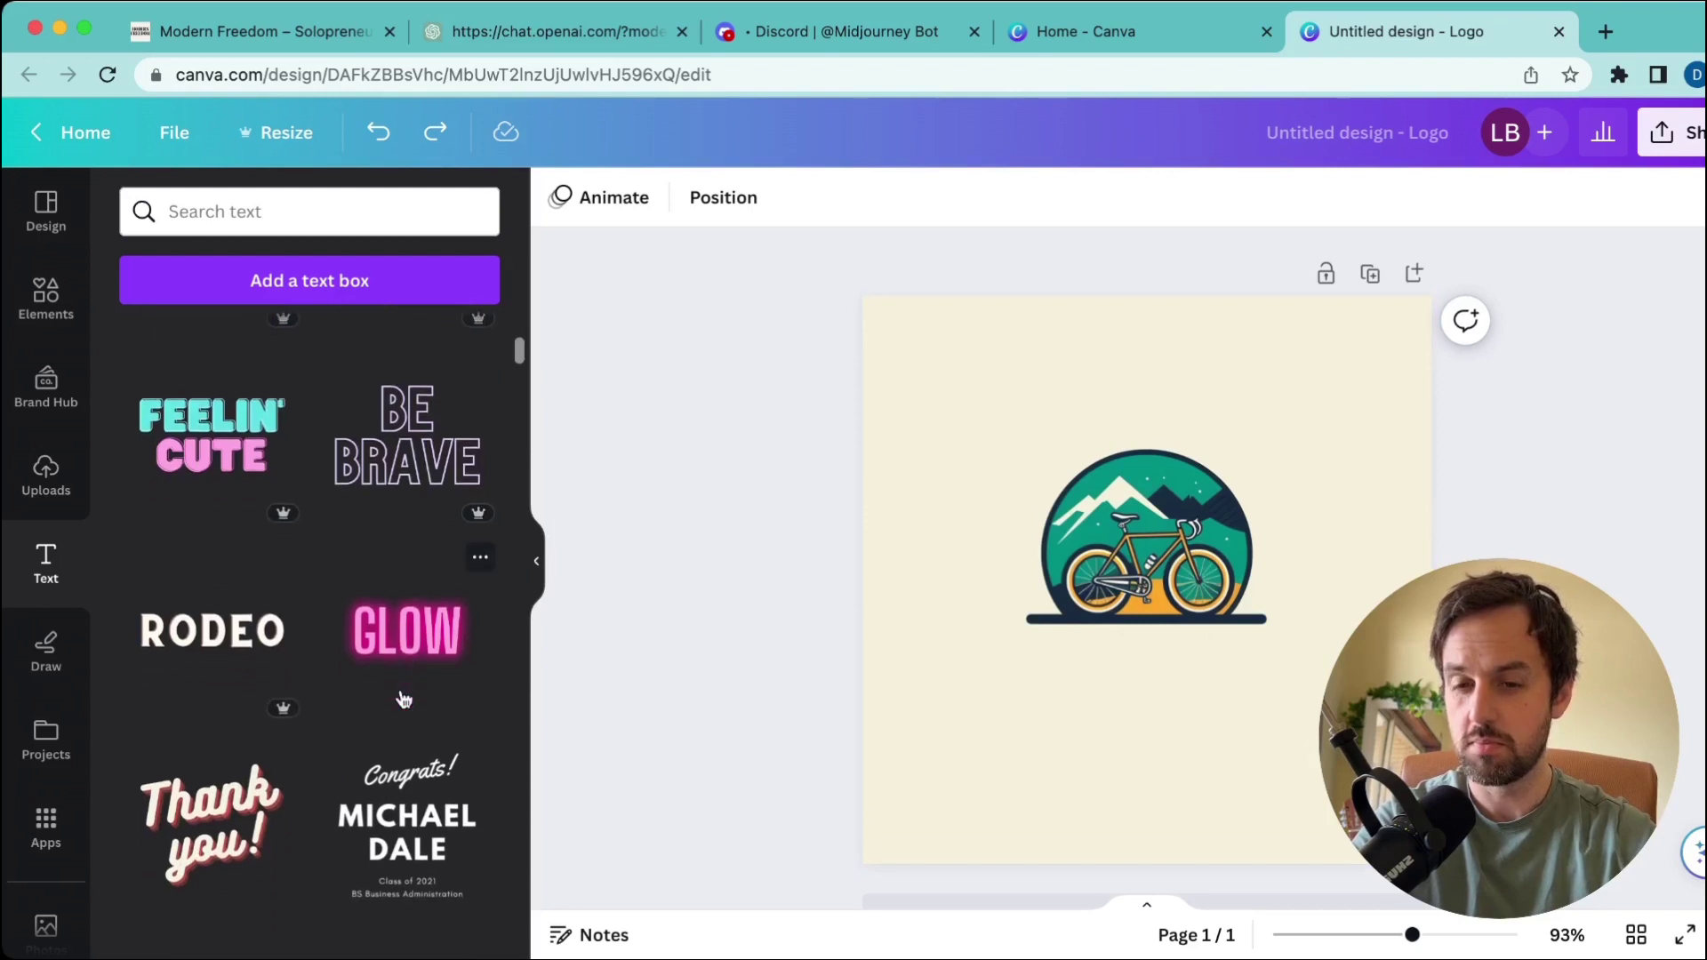
{"action": "left_click", "coordinate": [204, 627]}
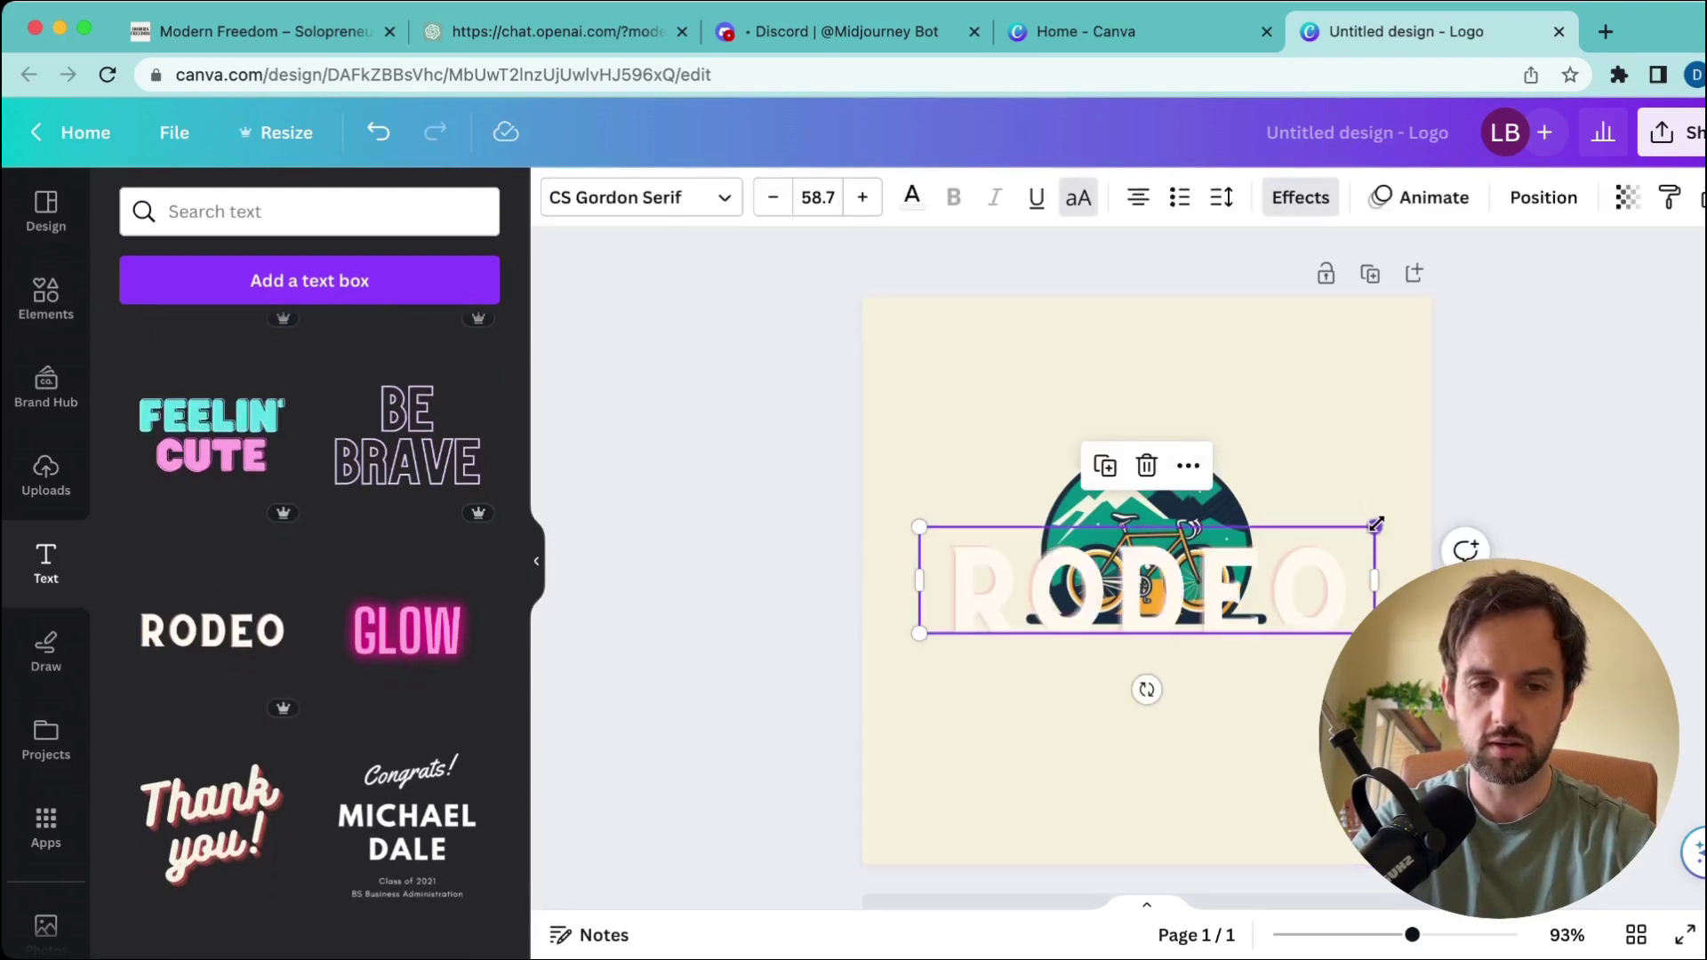
- Shrink the RODEO text and centre it under the bicycle badge
{"action": "left_click_drag", "start_coordinate": [1370, 532], "coordinate": [1268, 545]}
{"action": "left_click_drag", "start_coordinate": [1195, 594], "coordinate": [1242, 687]}
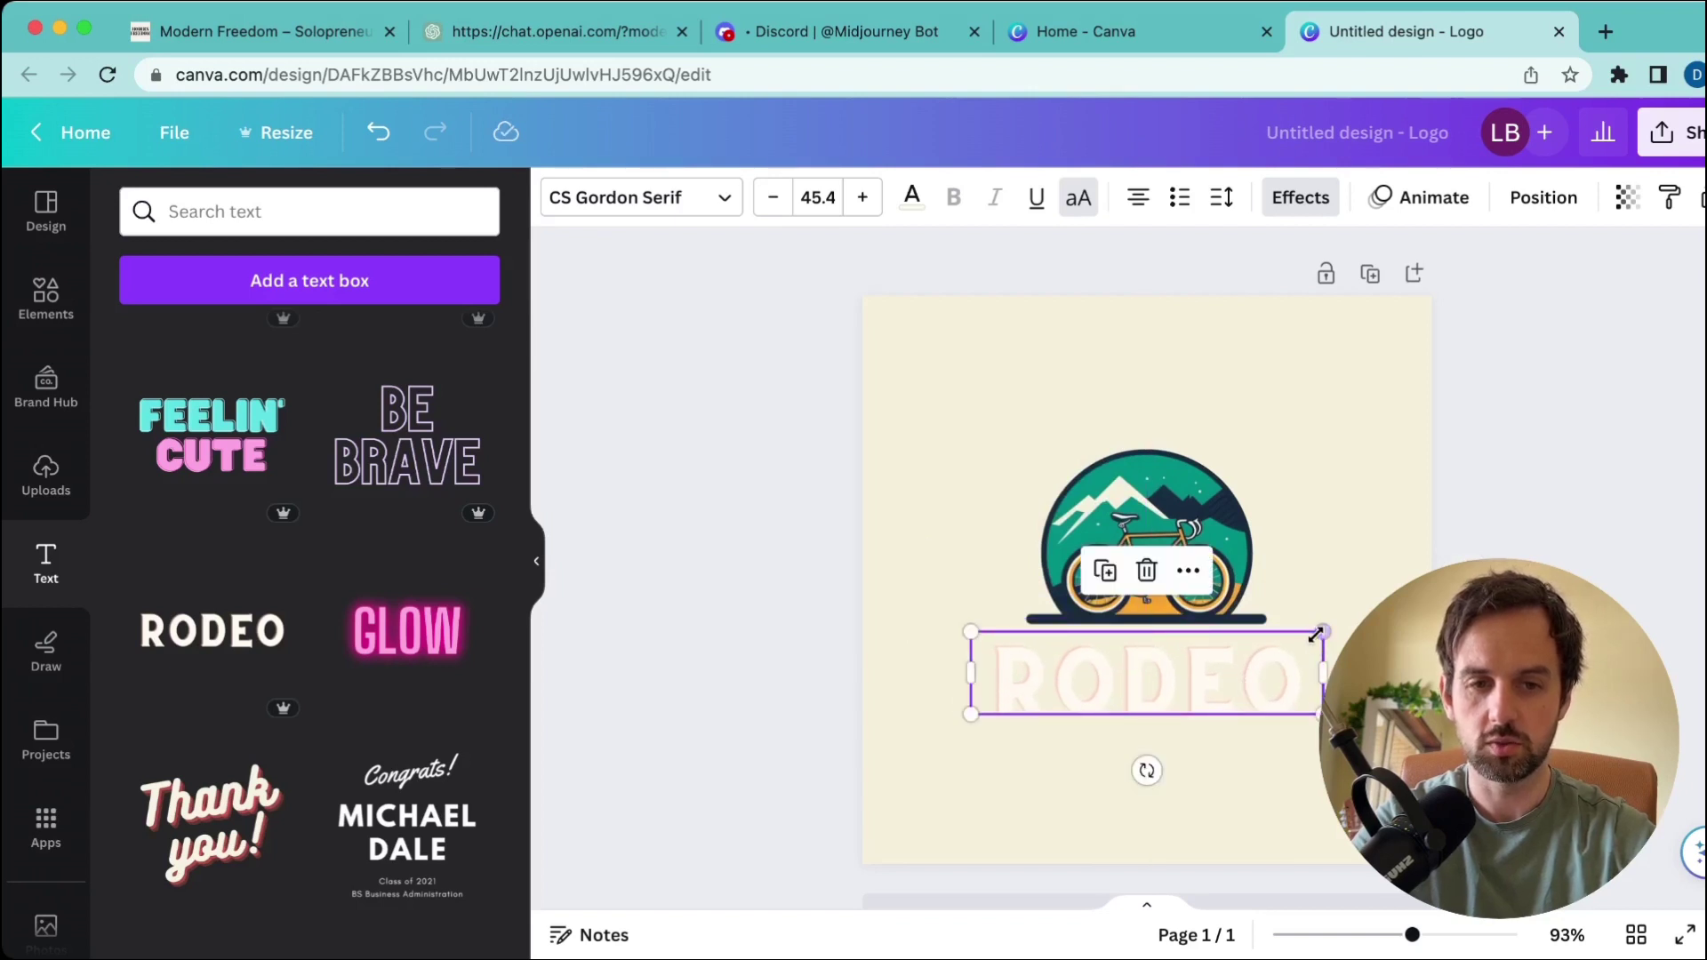
{"action": "left_click_drag", "start_coordinate": [1316, 635], "coordinate": [1258, 667]}
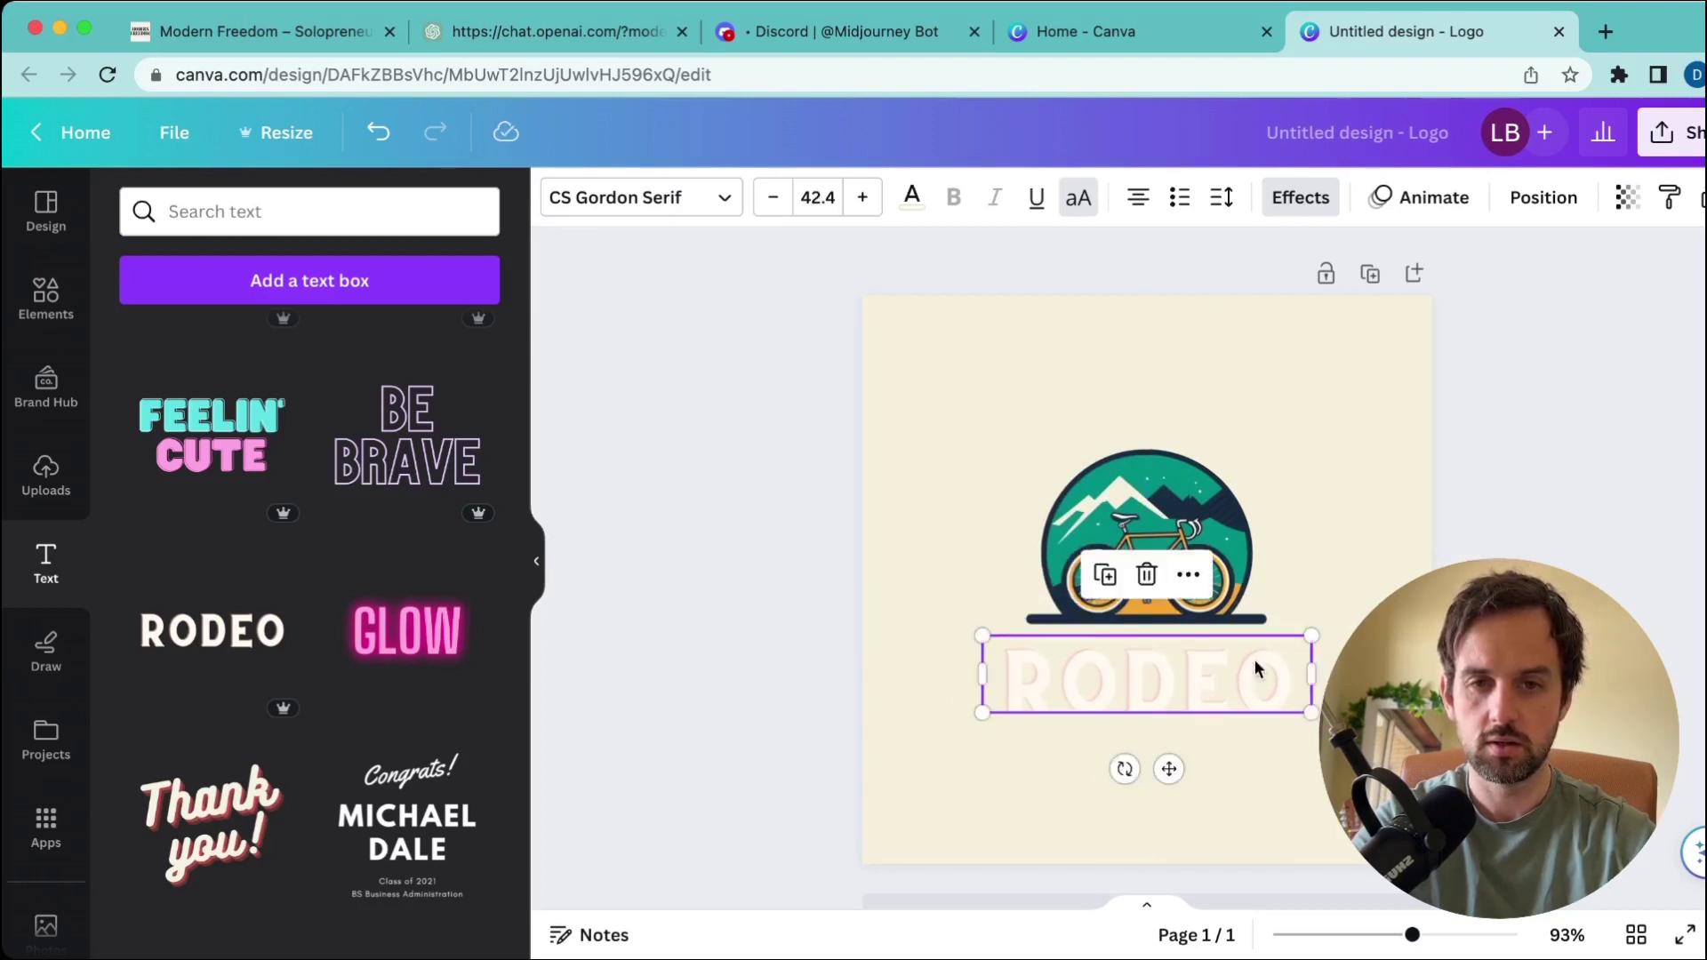
- Colour RODEO dark grey and shrink it slightly further to size 34.6
{"action": "left_click", "coordinate": [911, 196]}
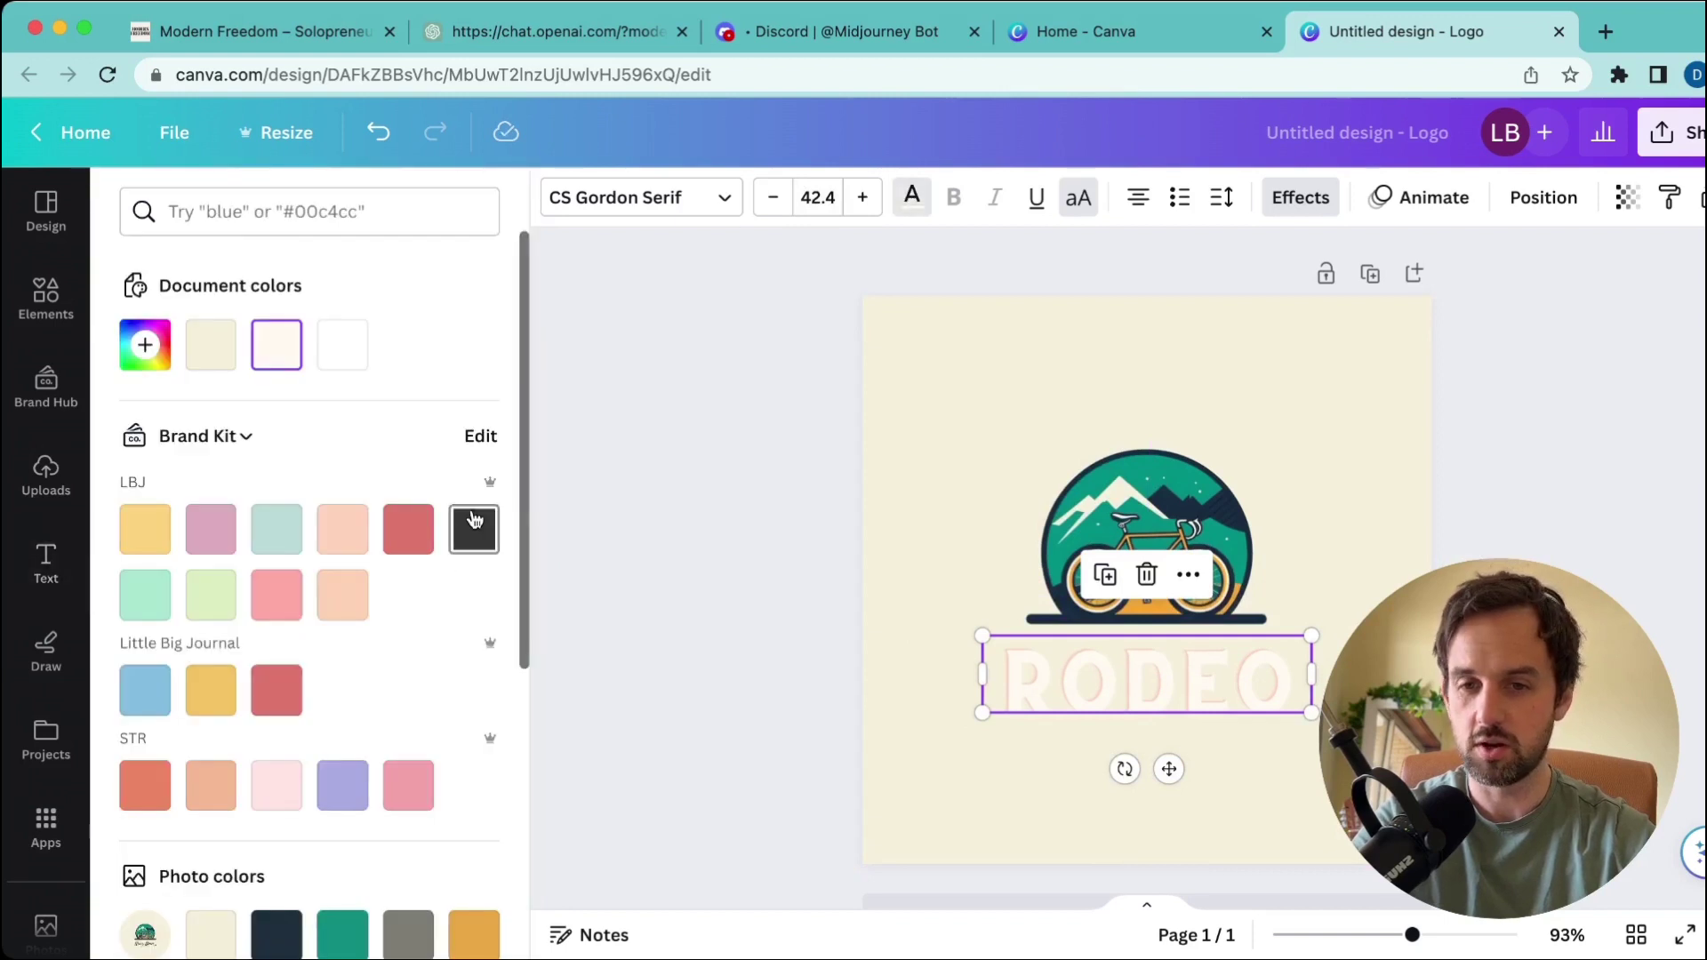
{"action": "left_click", "coordinate": [474, 533]}
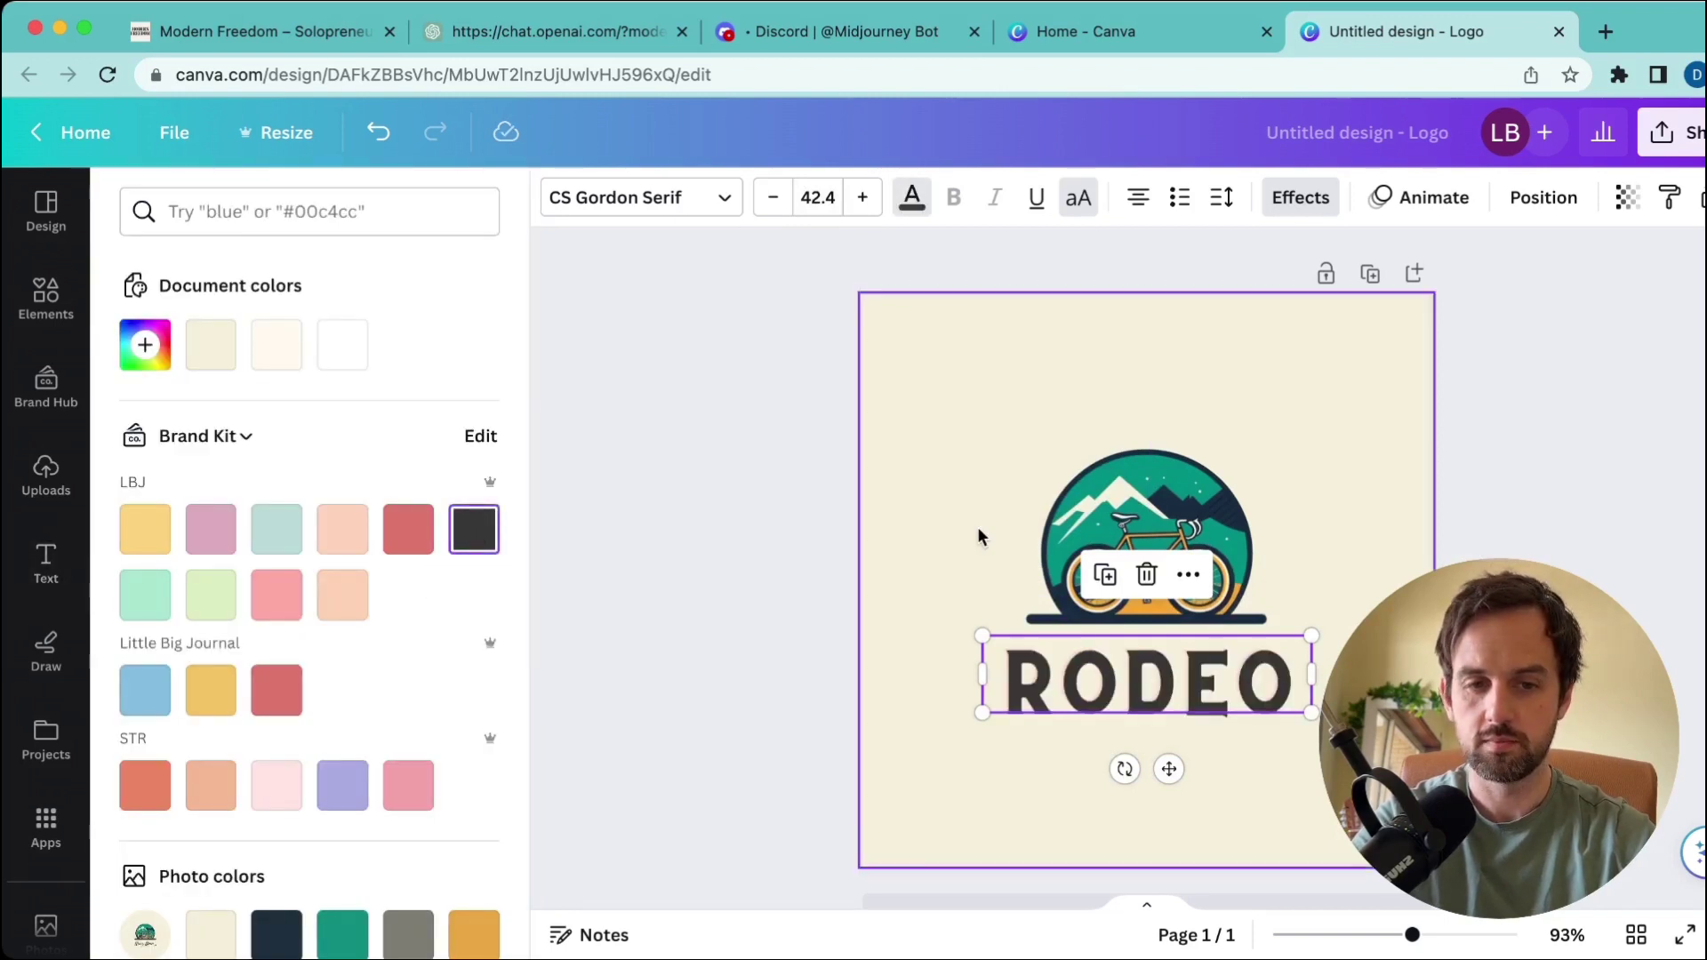
{"action": "left_click", "coordinate": [1312, 637]}
{"action": "left_click", "coordinate": [1302, 647]}
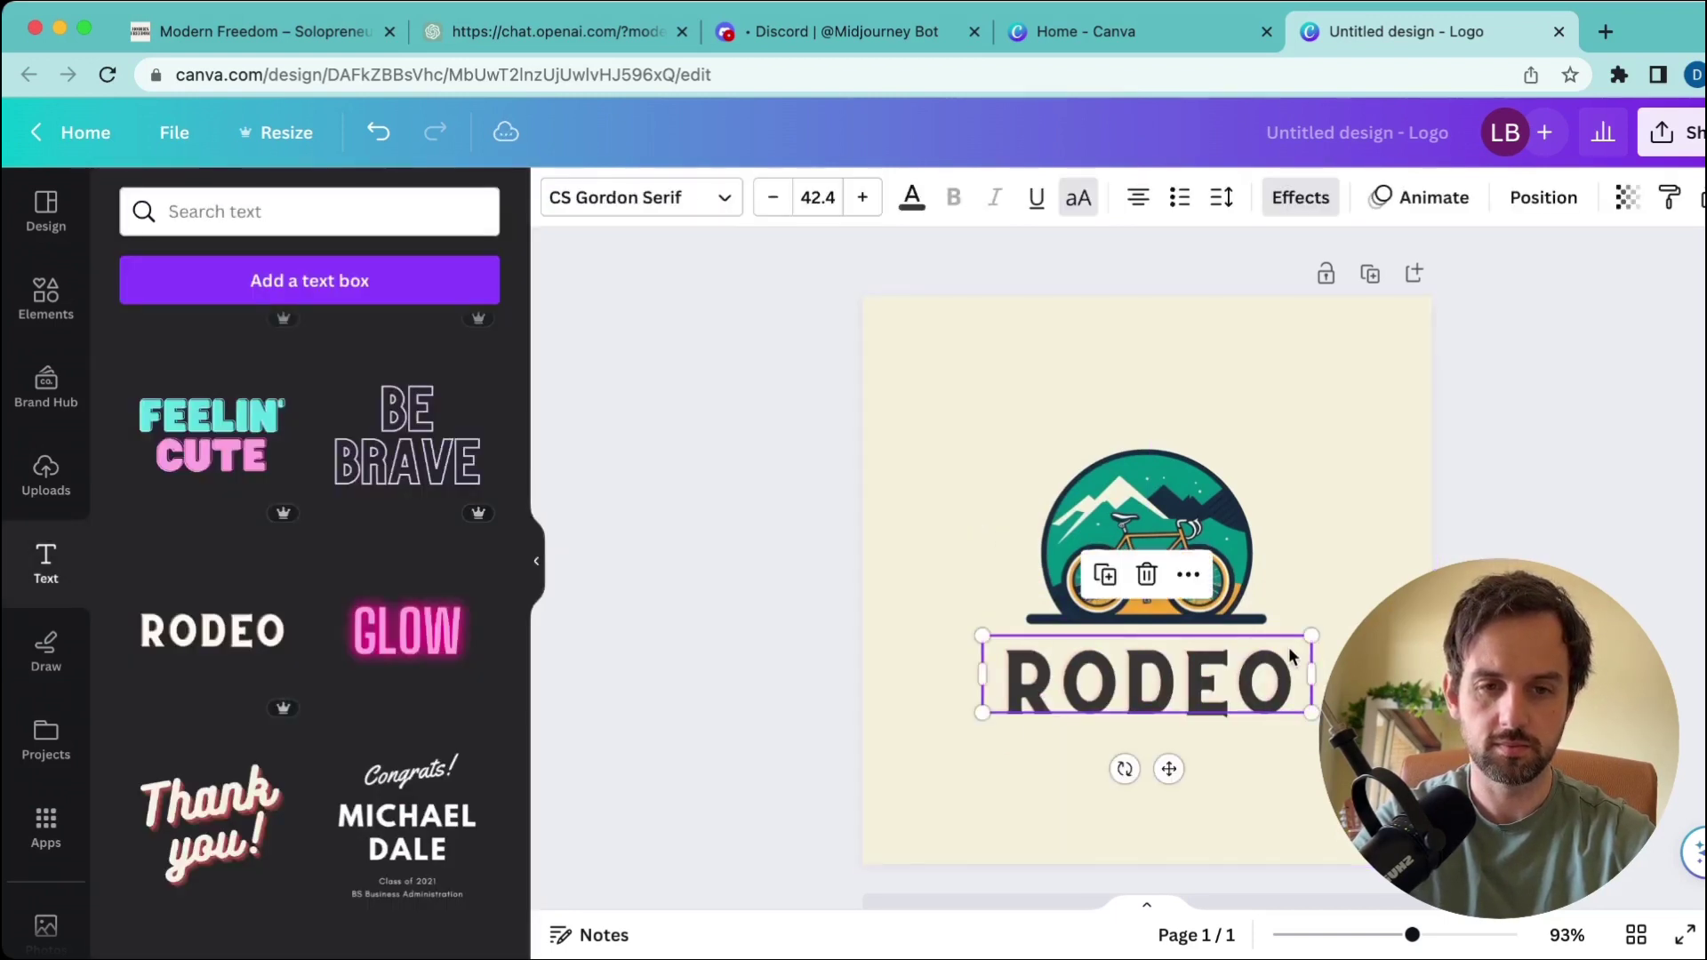
{"action": "left_click_drag", "start_coordinate": [1312, 638], "coordinate": [1251, 663]}
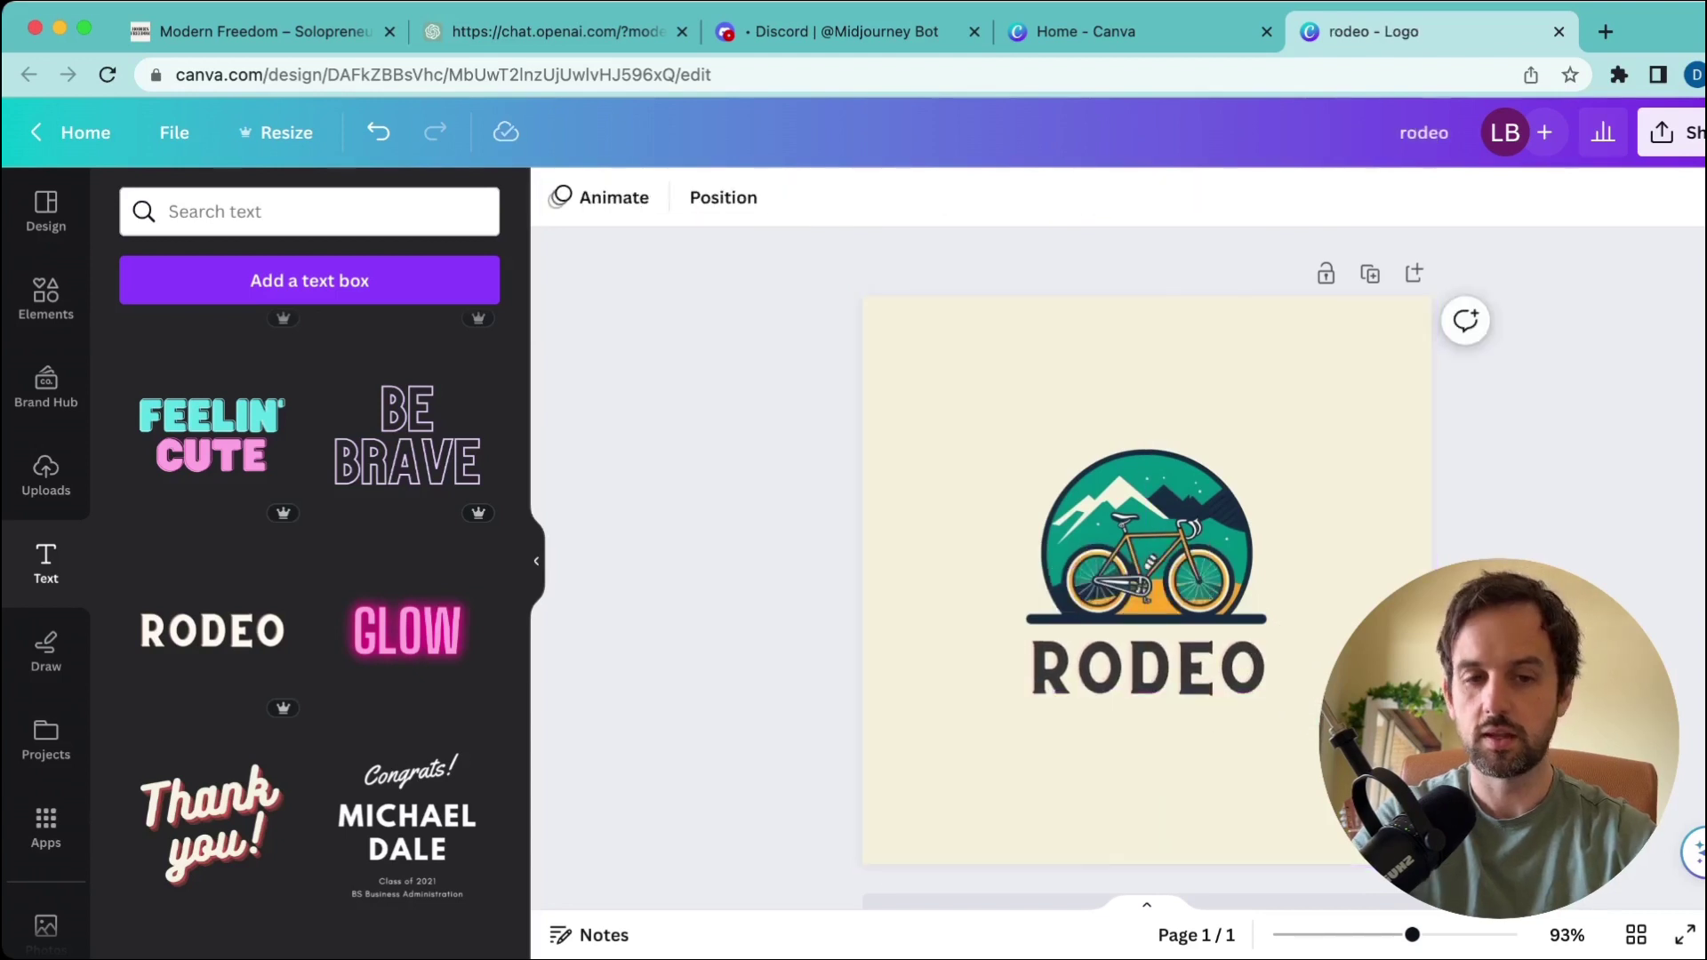
- Replace the RODEO wording under the badge with BIKES
{"action": "double_click", "coordinate": [1129, 657]}
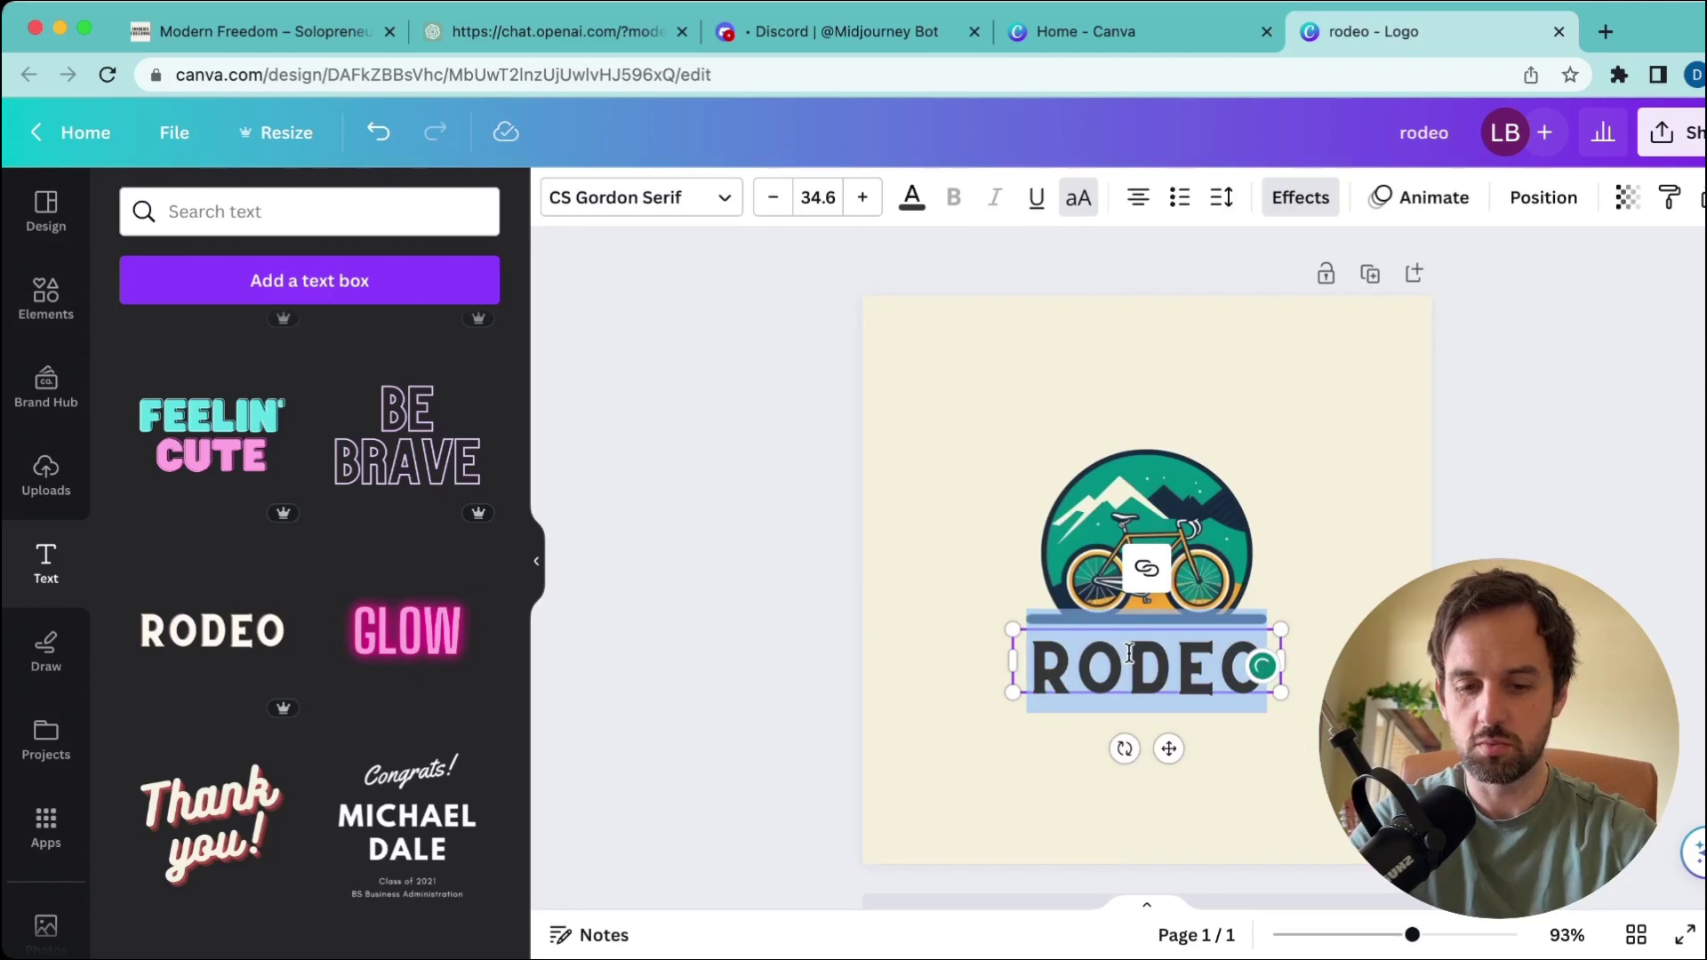
{"action": "type", "text": "BIKES"}
{"action": "key", "text": "Escape"}
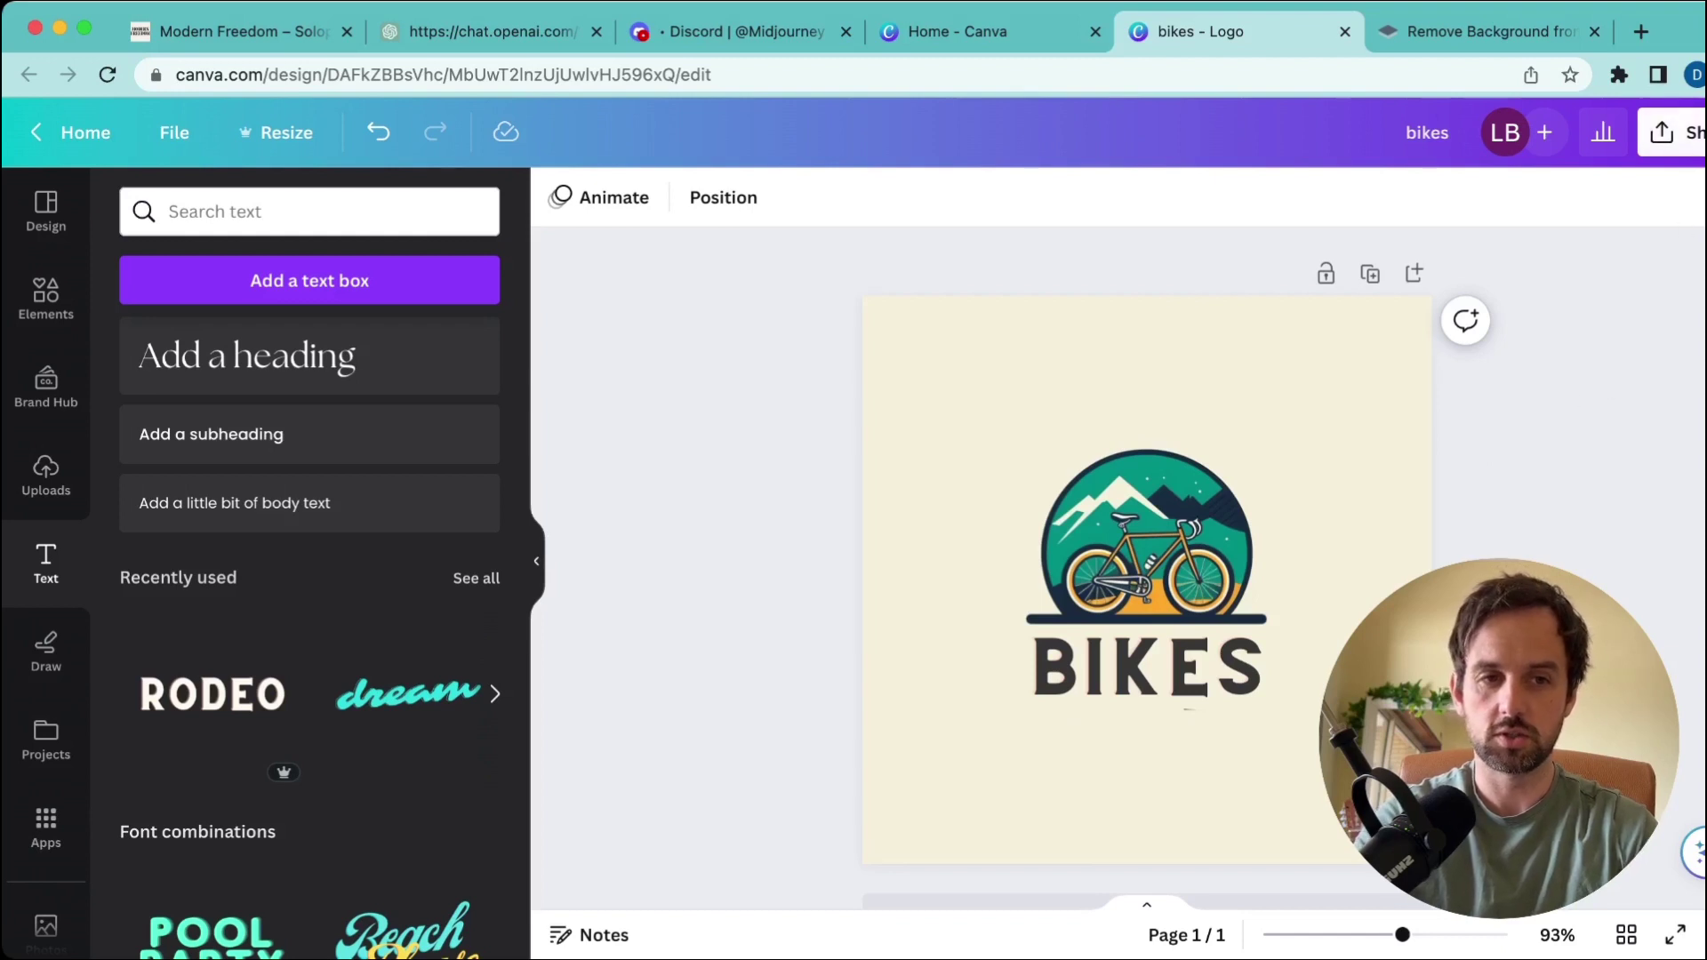
- Download the design as a PNG named bikes
{"action": "left_click", "coordinate": [1671, 132]}
{"action": "left_click", "coordinate": [1315, 603]}
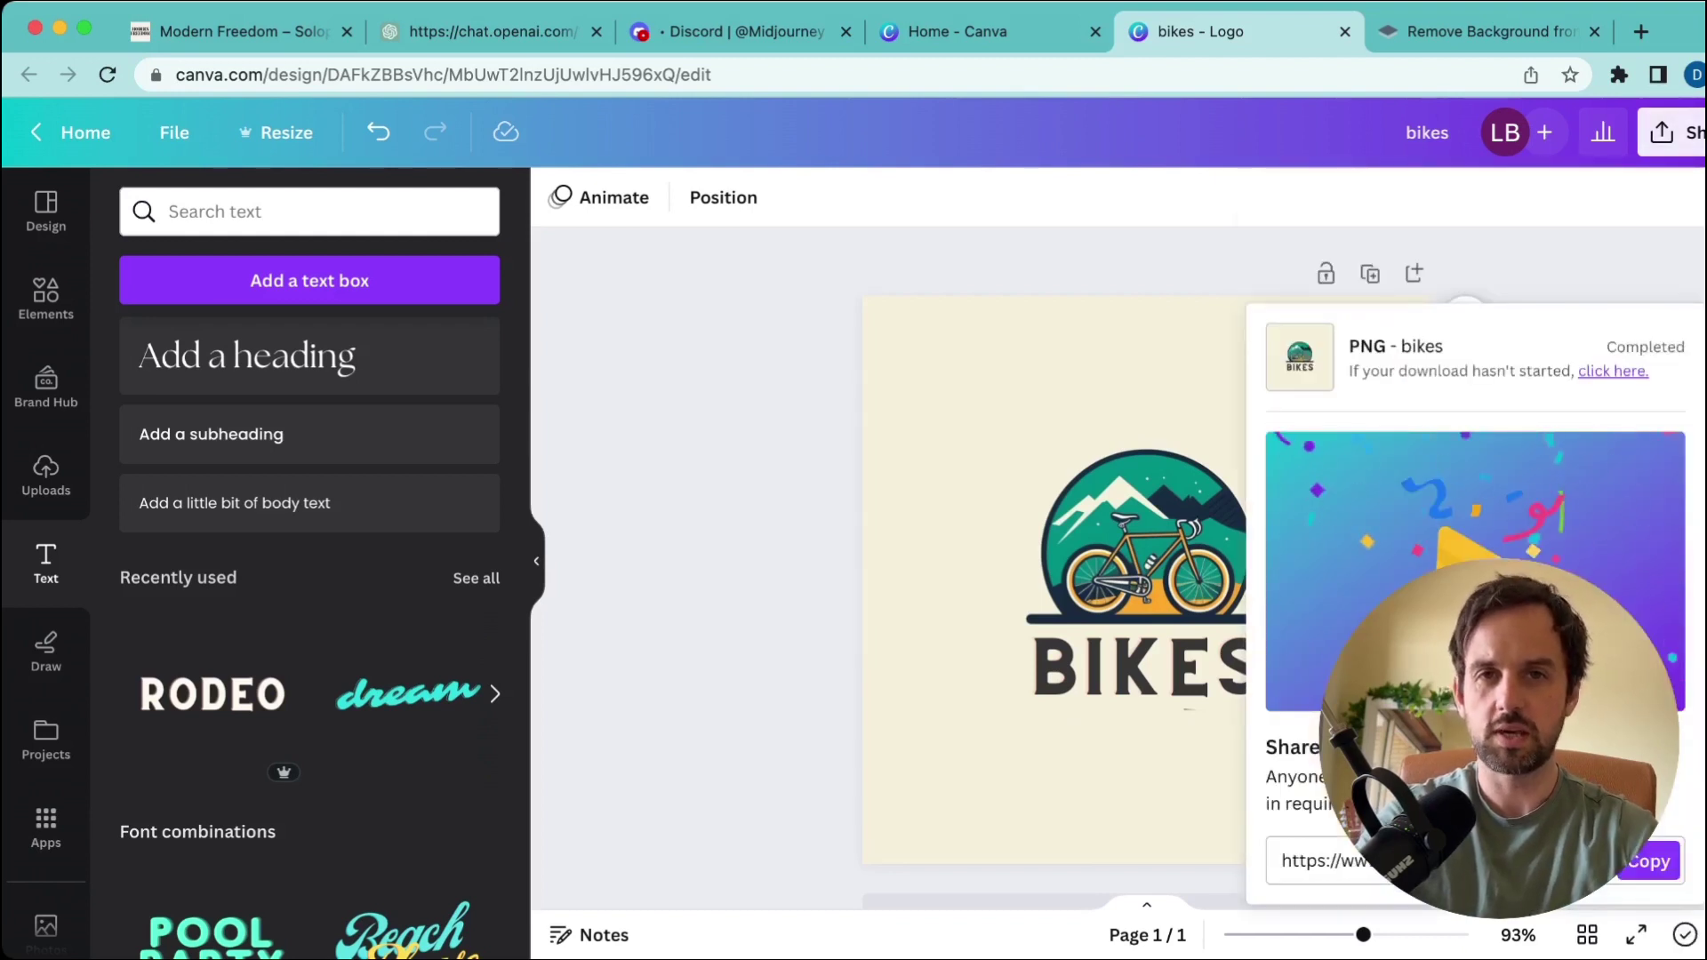
{"action": "left_click", "coordinate": [1445, 34]}
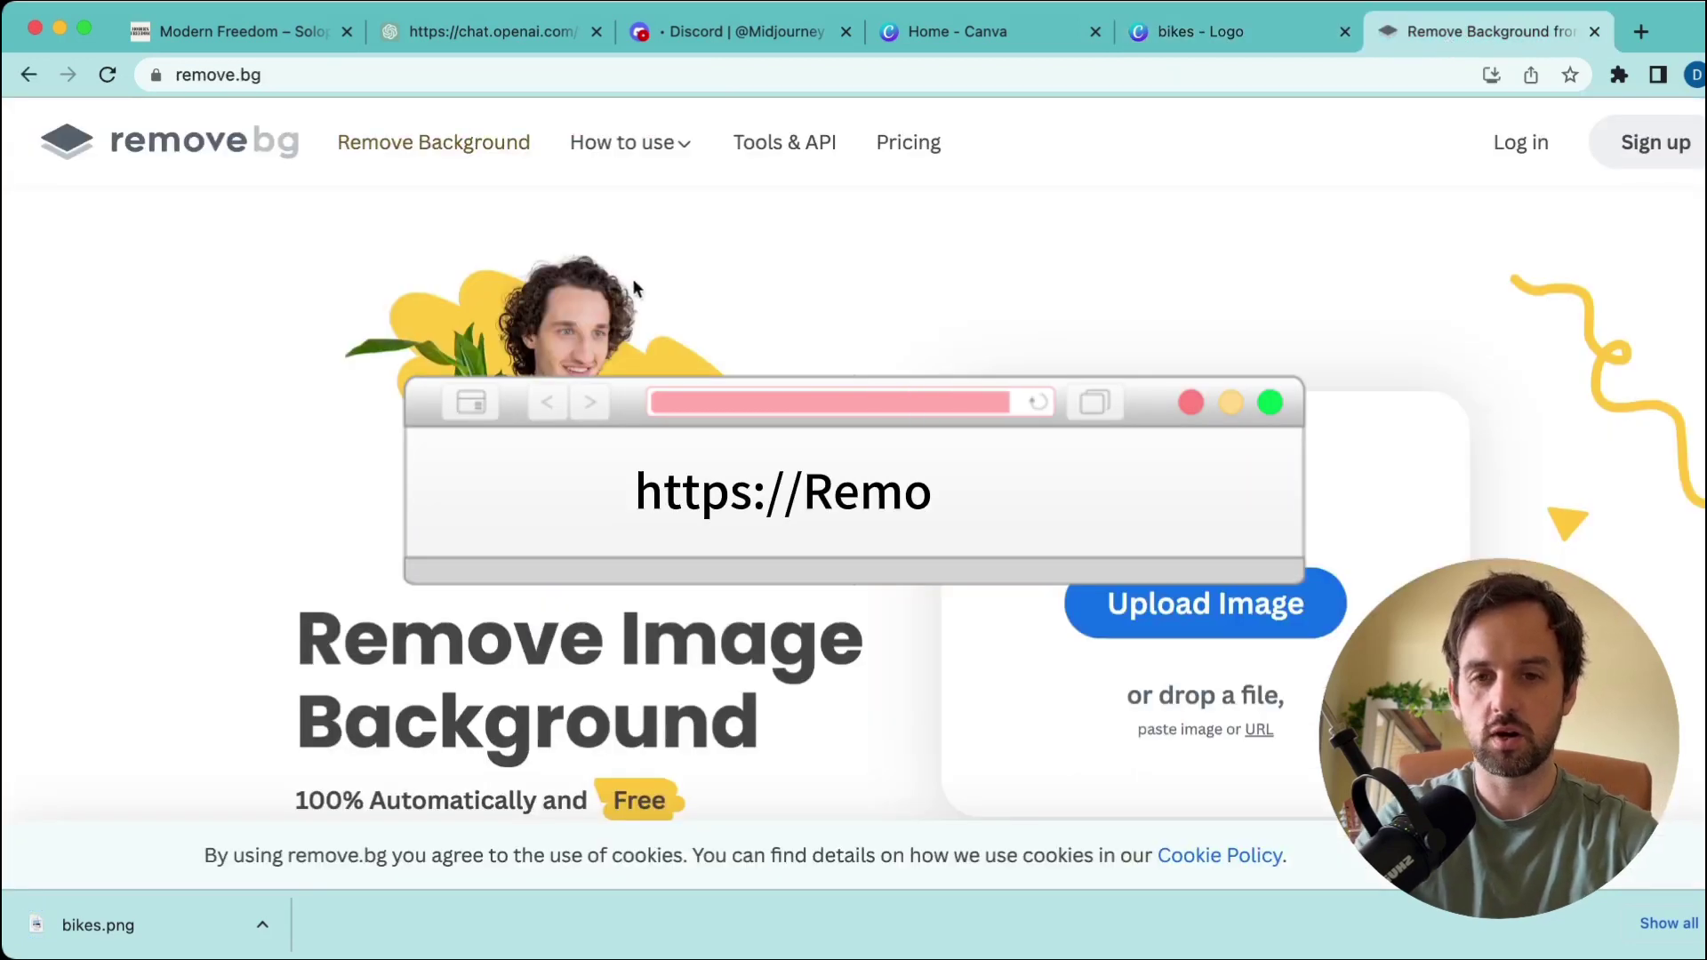
- Drop bikes.png onto remove.bg to upload it for background removal
{"action": "left_click_drag", "start_coordinate": [127, 924], "coordinate": [1074, 576]}
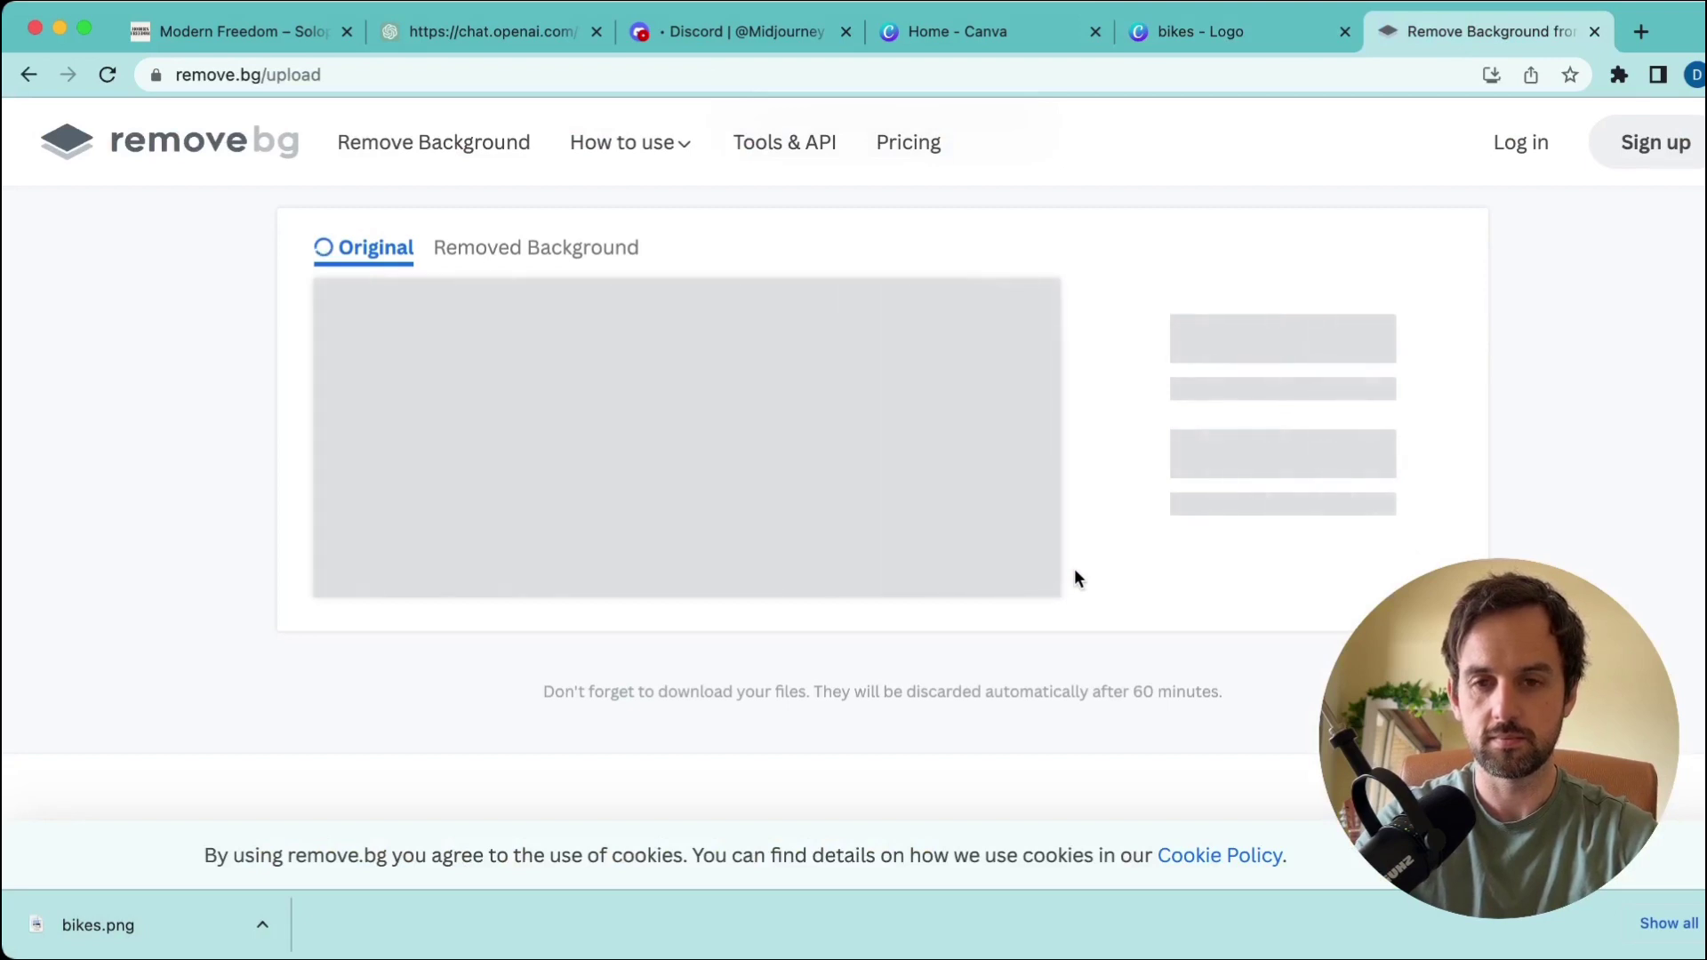